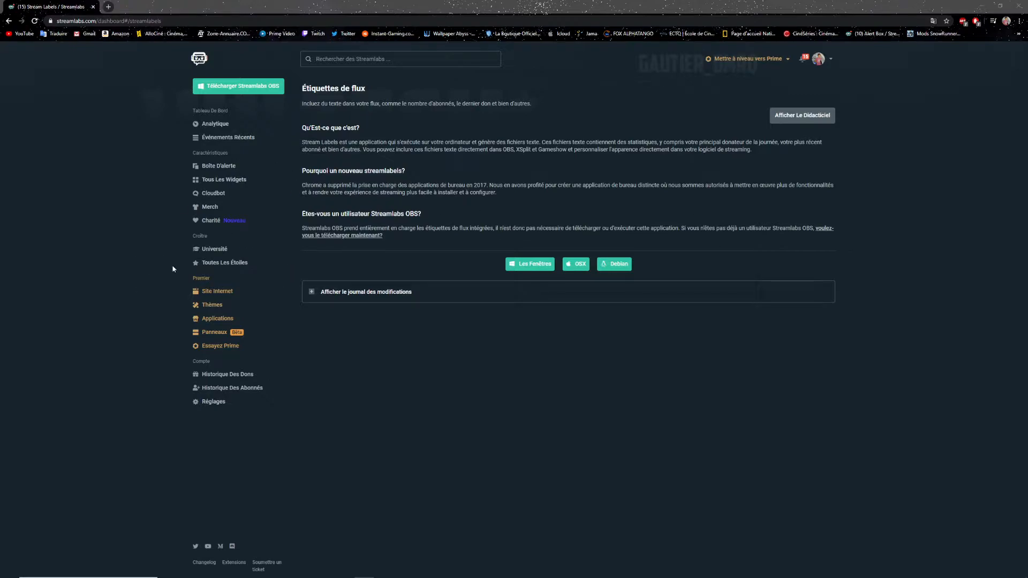
Step: Open the Étiquettes de flux page from the gallery of all Streamlabs widgets
left_click(238, 181)
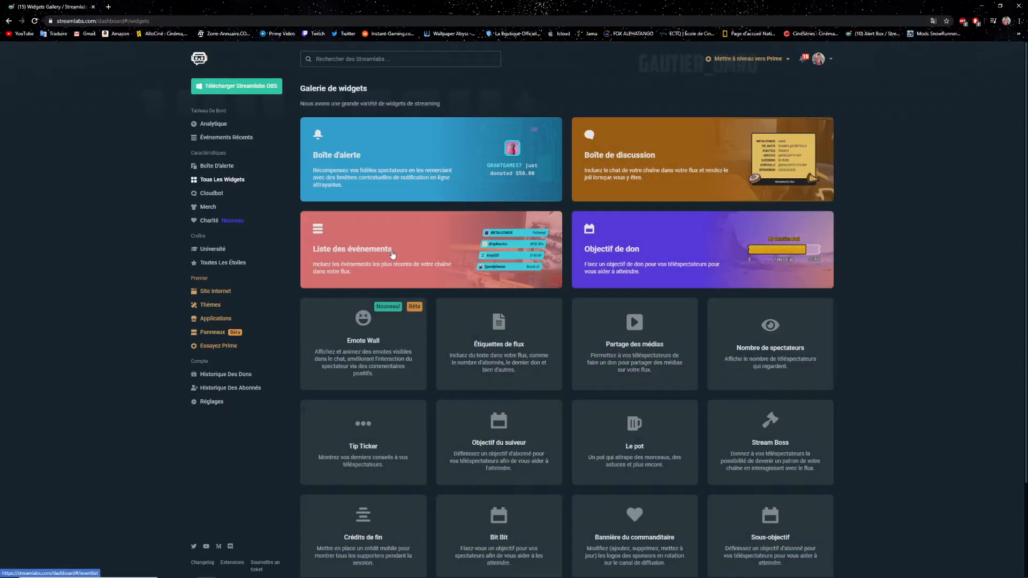
left_click(522, 345)
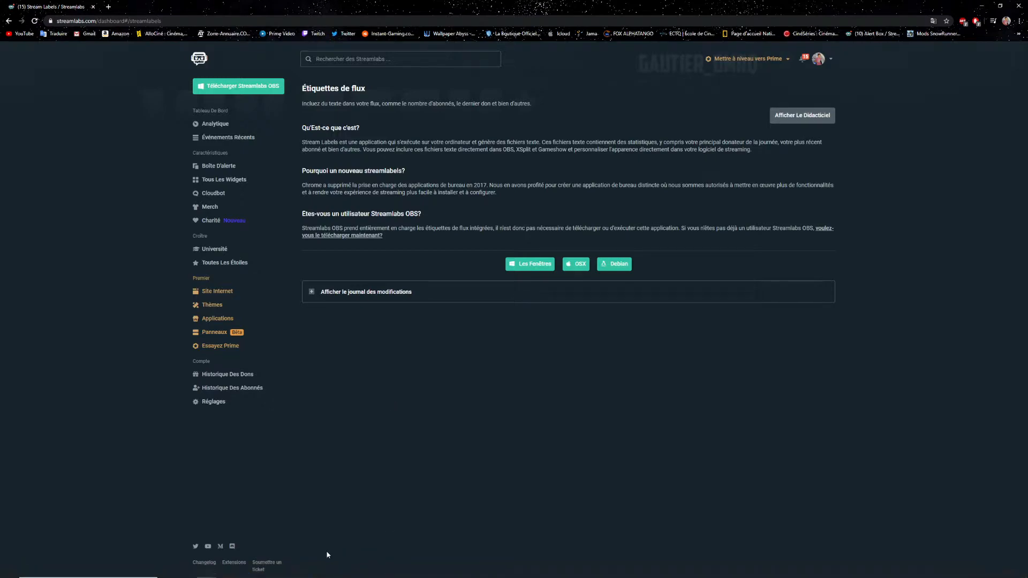
Step: Switch to File Explorer, show the Documents folder and reposition the window over the web page
left_click(226, 569)
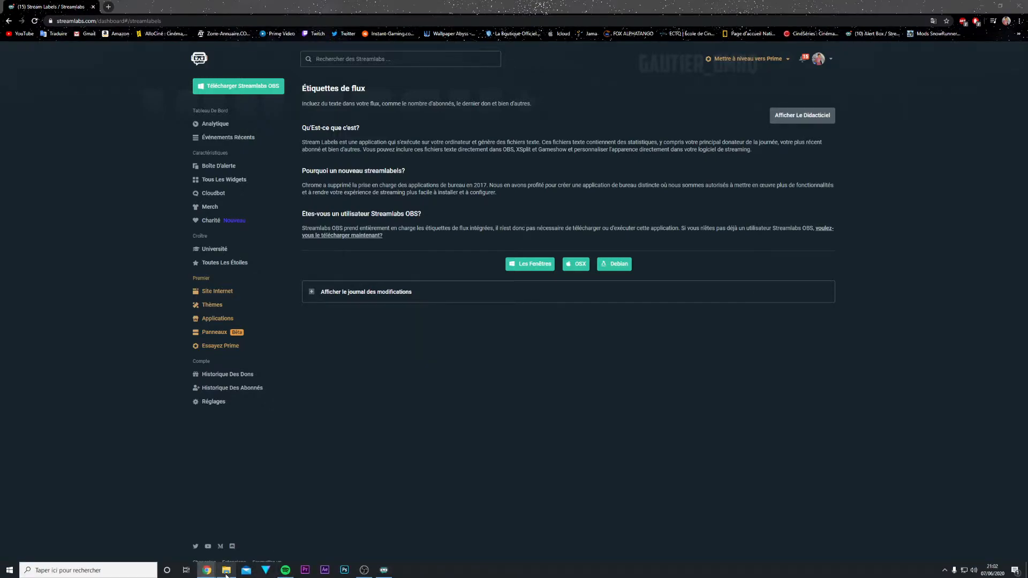
left_click(397, 416)
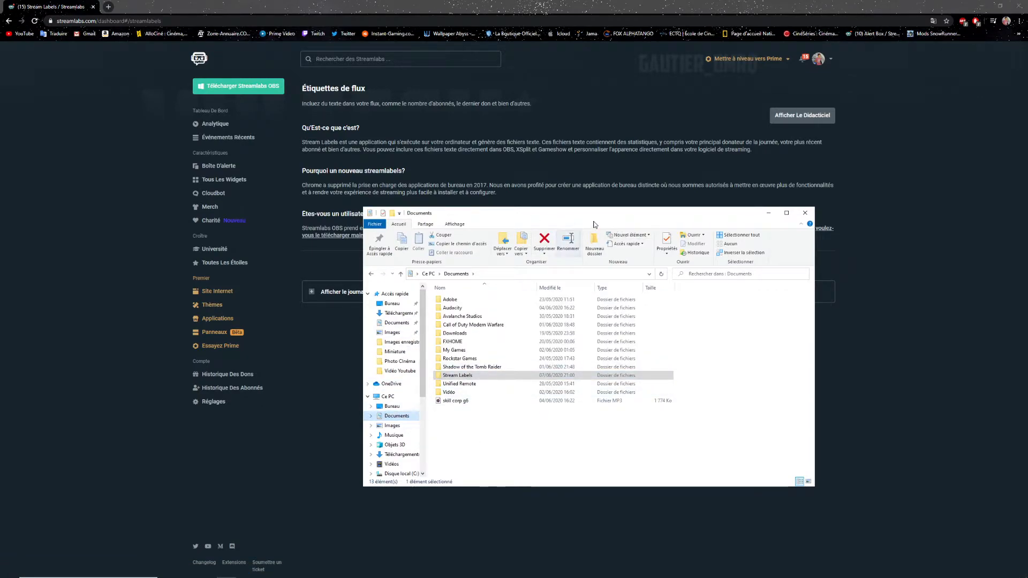
left_click_drag(593, 210, 526, 218)
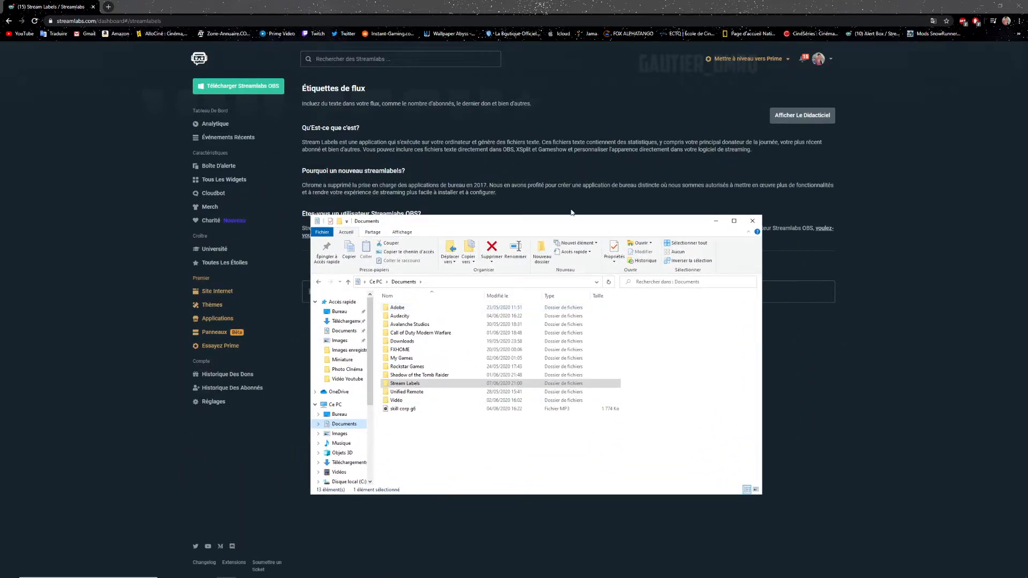
left_click_drag(628, 225, 608, 218)
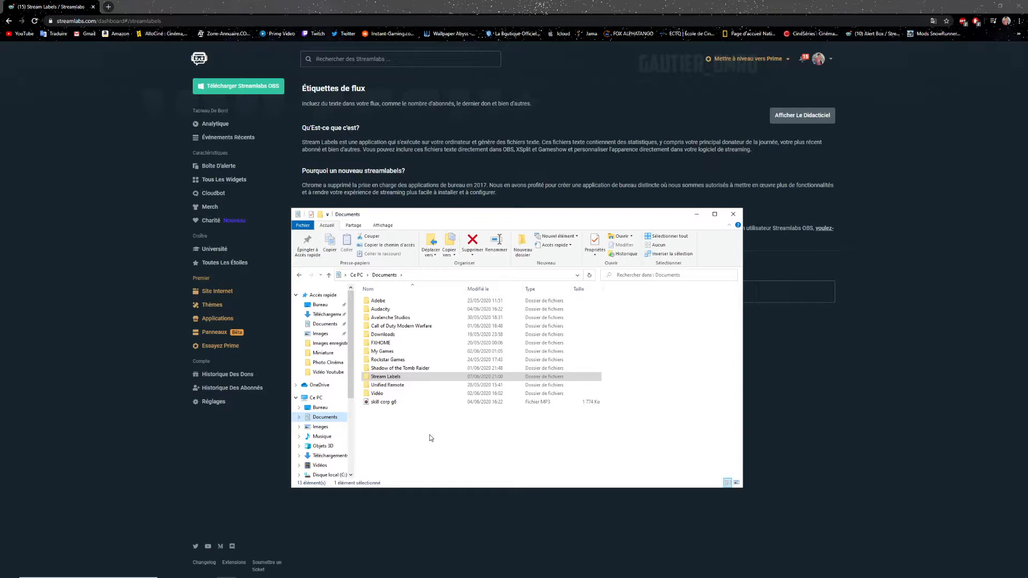
right_click(434, 451)
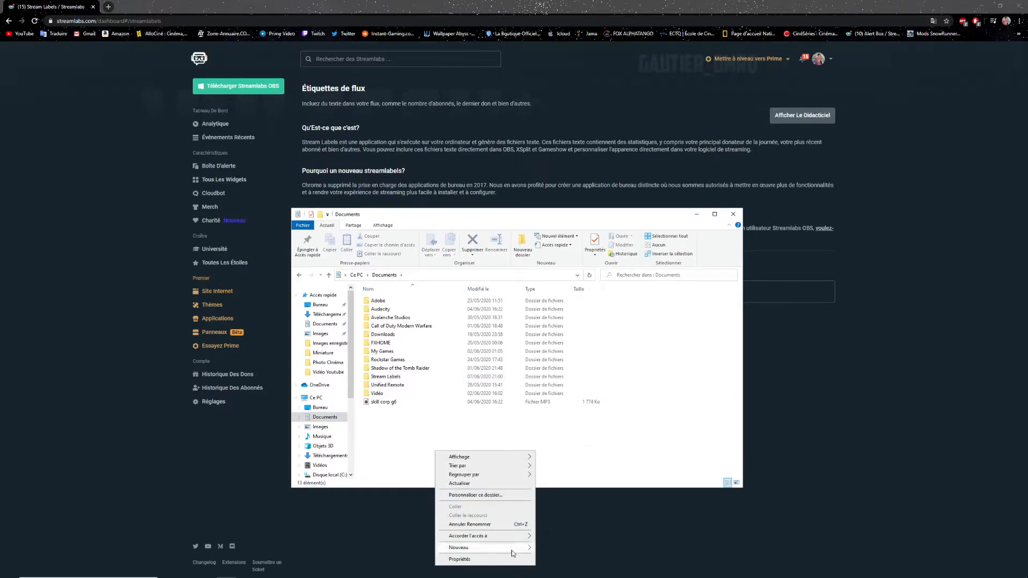
left_click(409, 439)
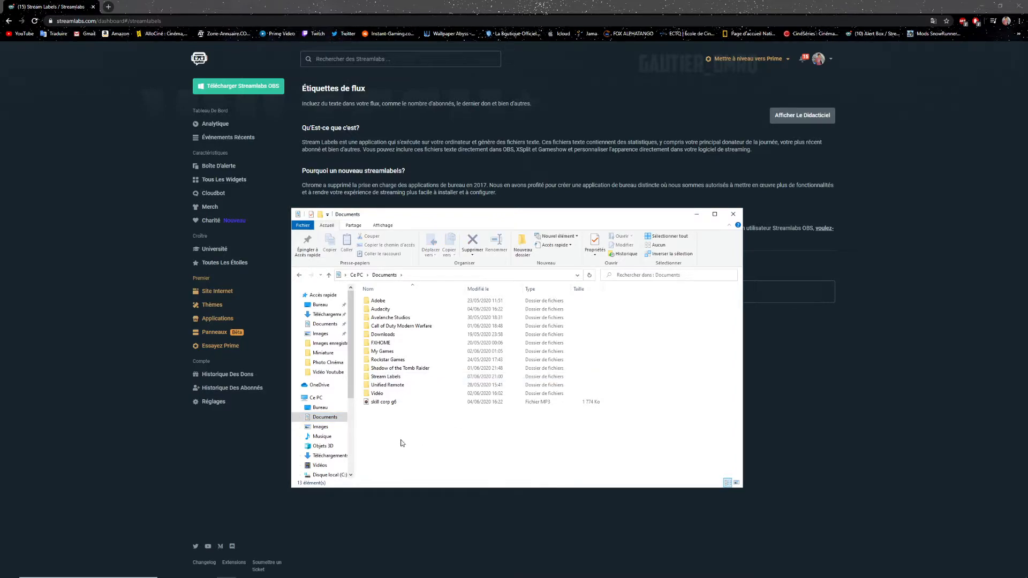
Step: Open the Stream Labels folder, look through its generated text files, and minimize the window
left_click(408, 380)
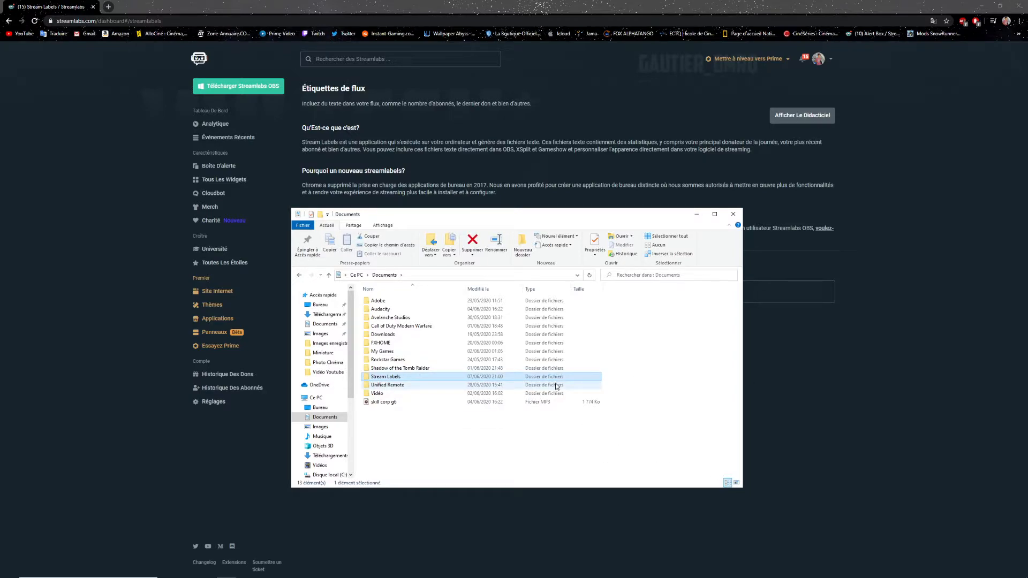
double_click(528, 379)
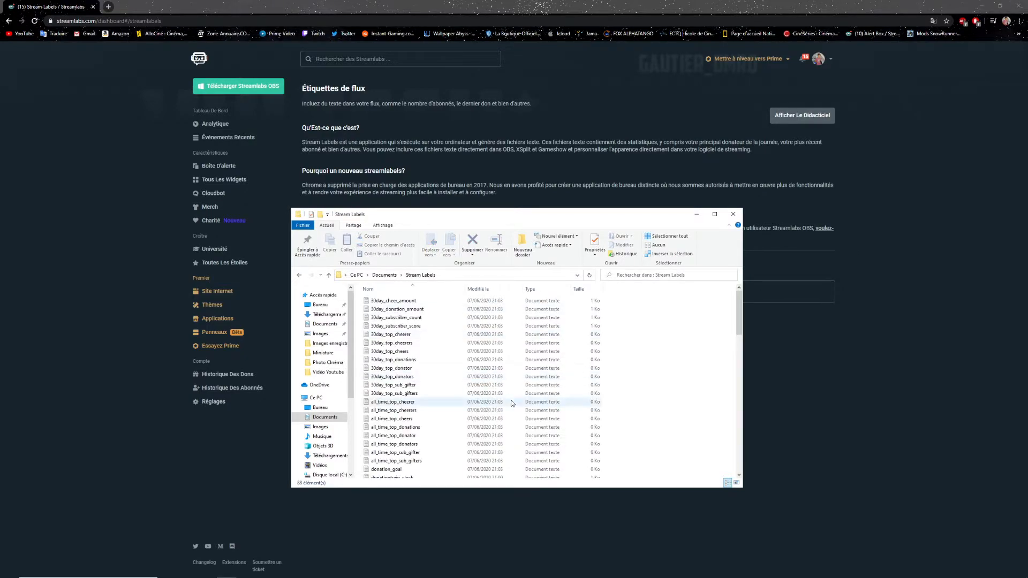
scroll(511, 400, "down", 5)
scroll(512, 403, "down", 15)
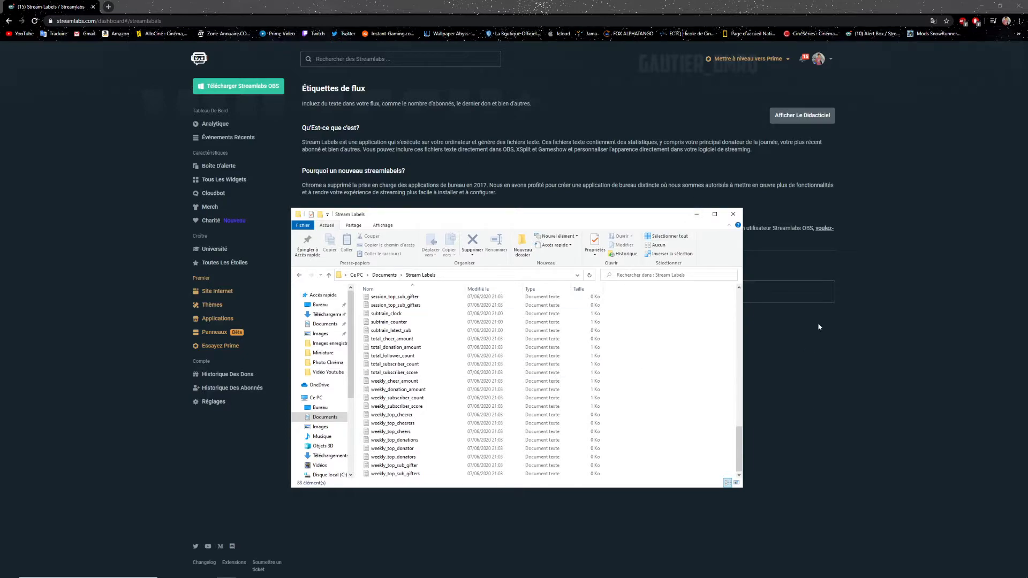
left_click(697, 214)
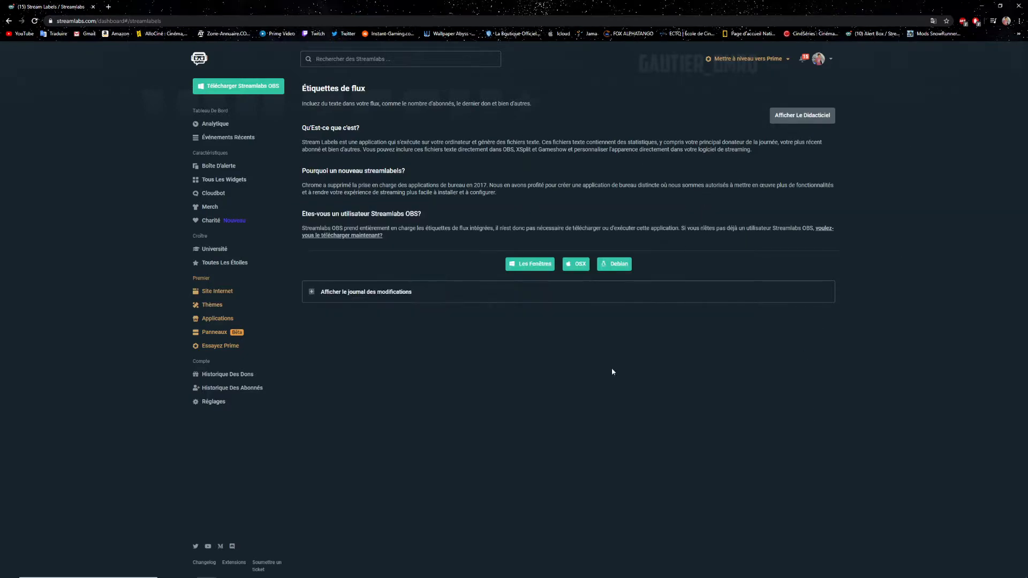
Step: Switch to the Streamlabs stream labels app and open its label settings
left_click(383, 572)
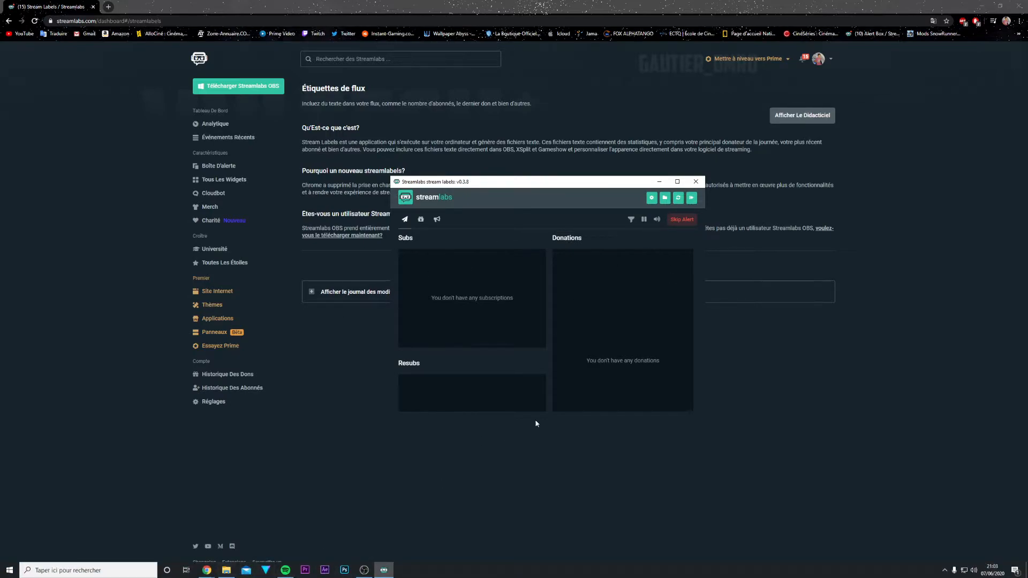
left_click(651, 198)
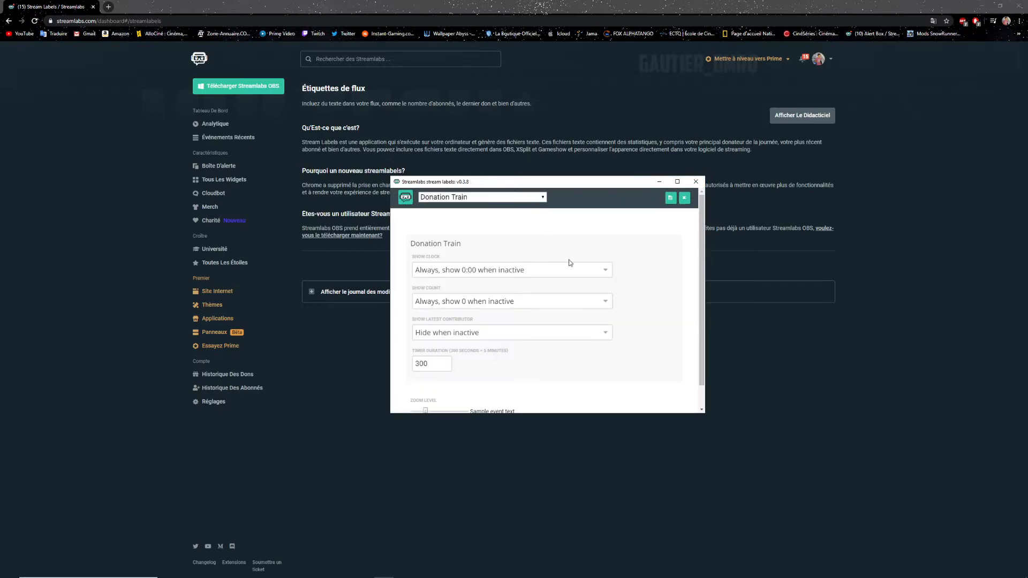
left_click(593, 272)
left_click(587, 277)
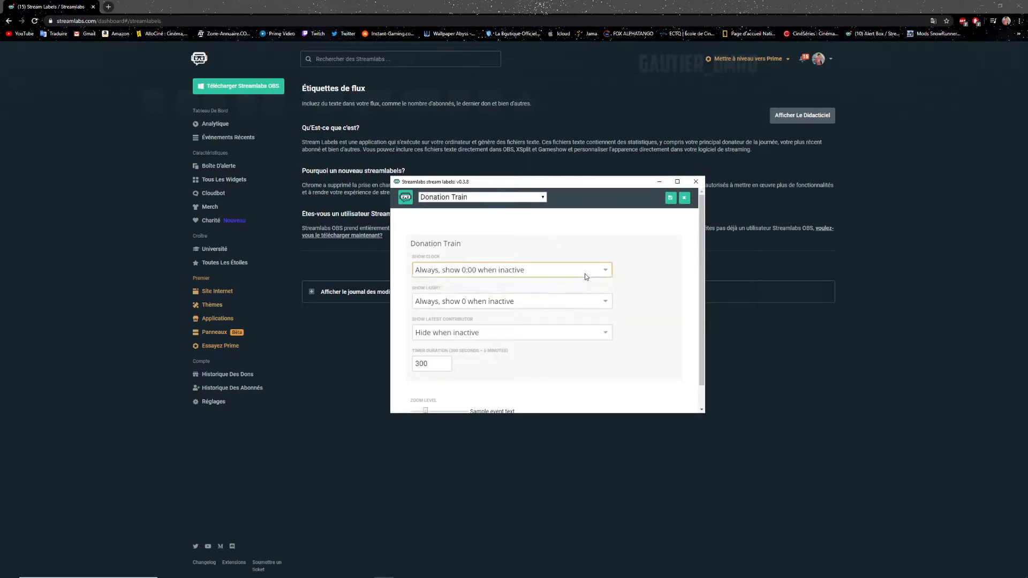
Step: Choose the Most Recent Follower label from the Followers group for editing
left_click(514, 199)
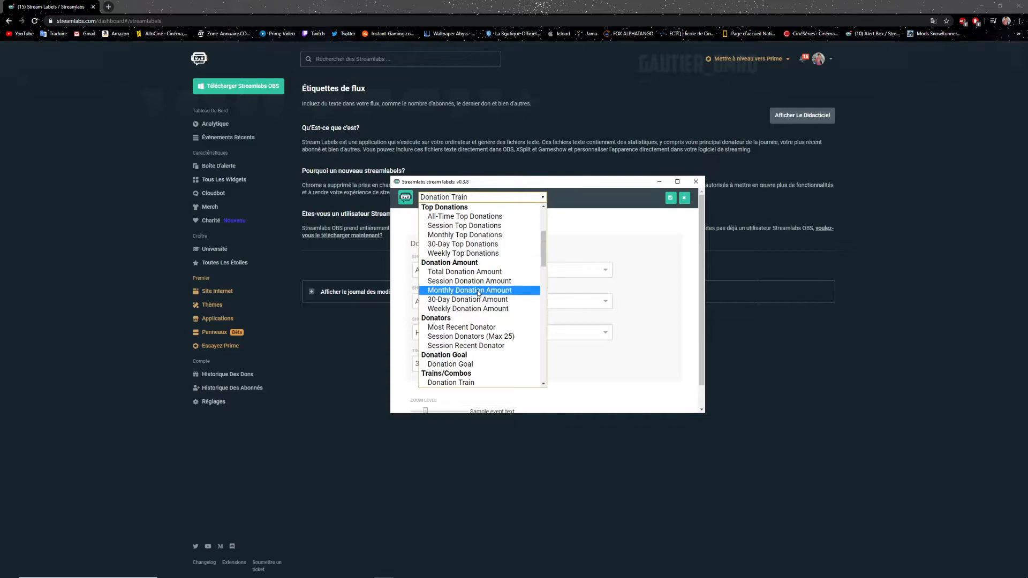
scroll(474, 243, "down", 6)
scroll(473, 243, "up", 3)
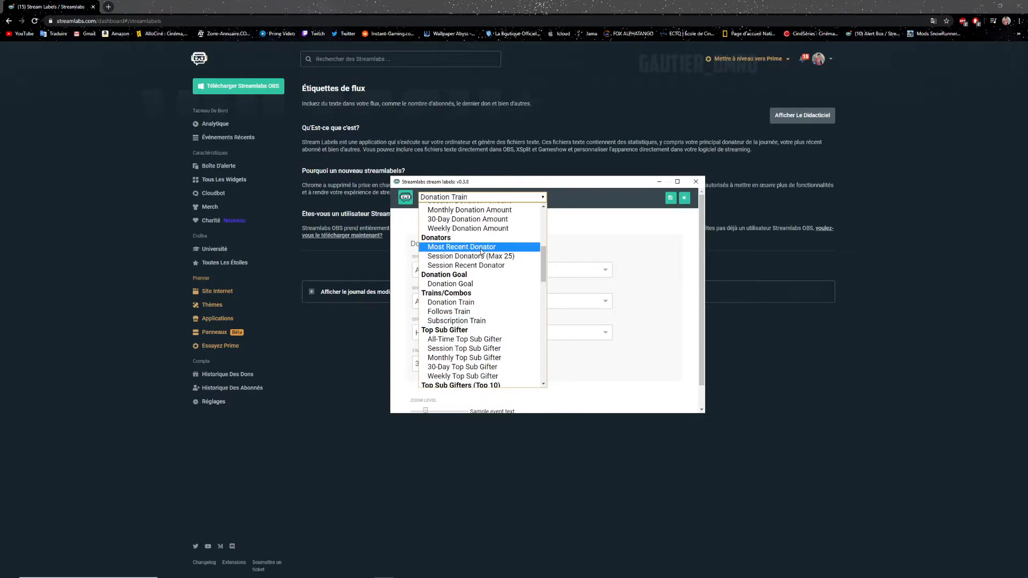
scroll(479, 257, "down", 10)
scroll(480, 265, "down", 2)
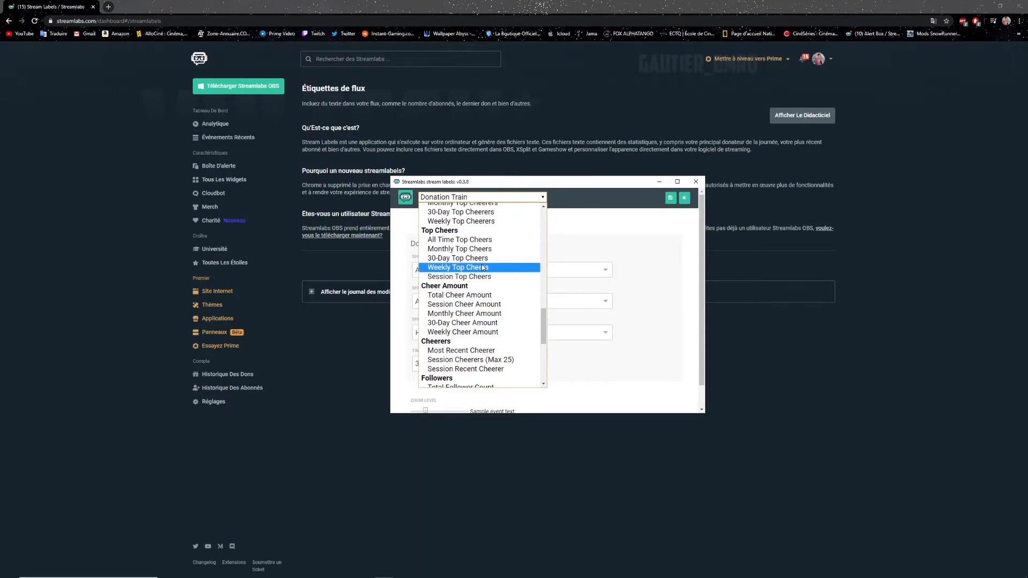
scroll(471, 256, "down", 6)
scroll(471, 255, "down", 1)
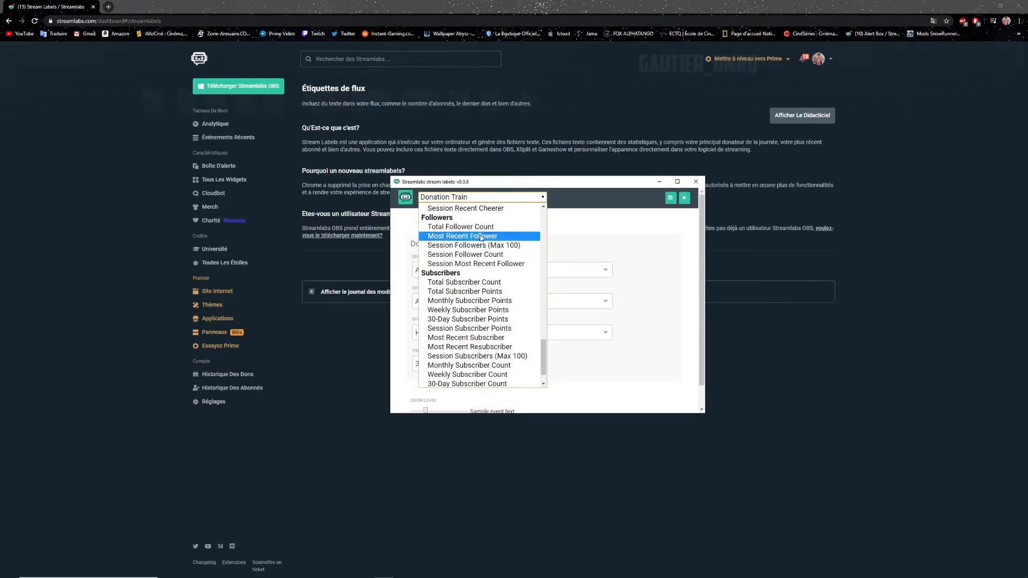
left_click(481, 237)
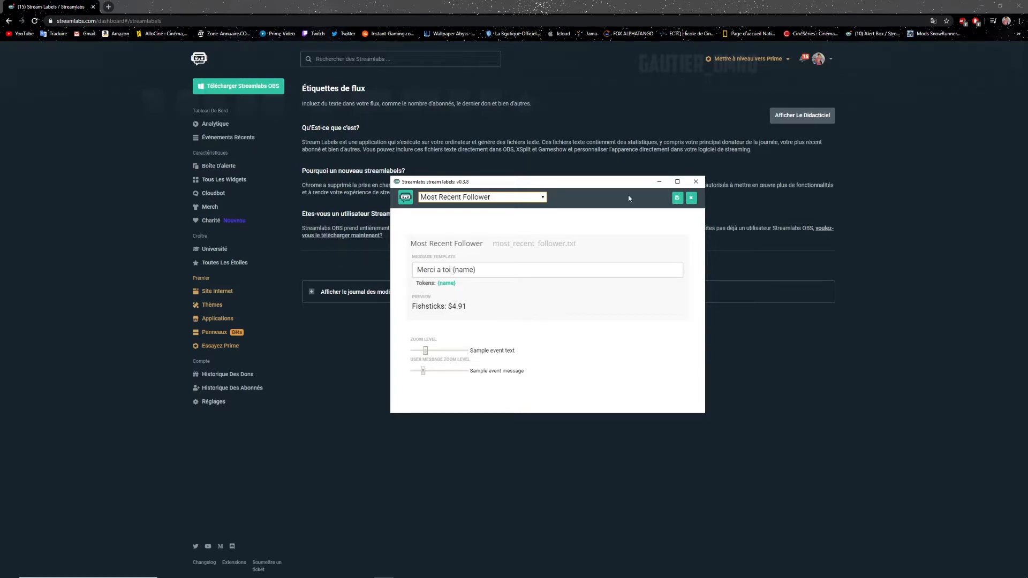
Step: Change the Most Recent Follower message template to "Thanks for follow {name}"
left_click_drag(451, 270, 408, 279)
key("BackSpace")
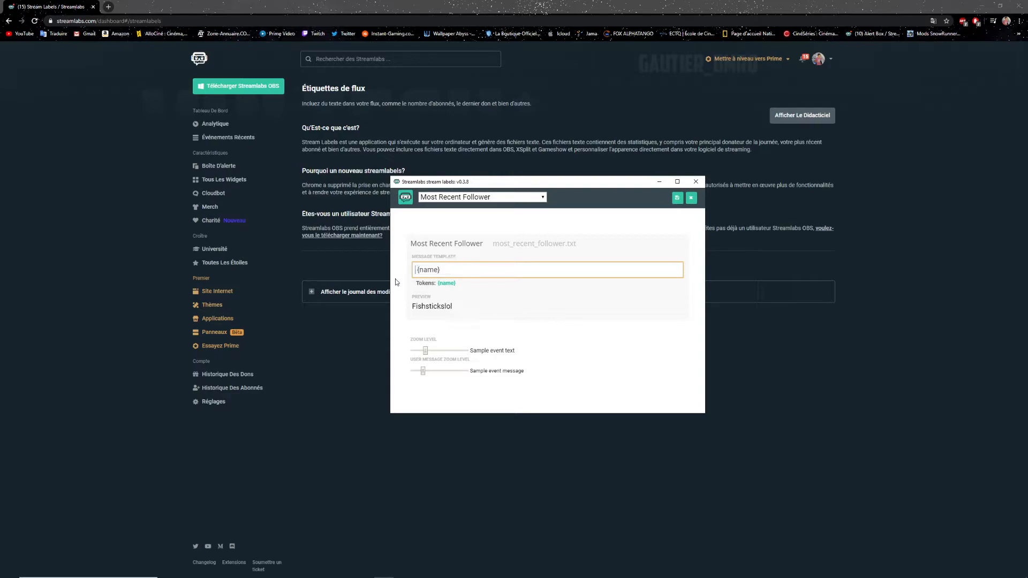
type("Thanks ")
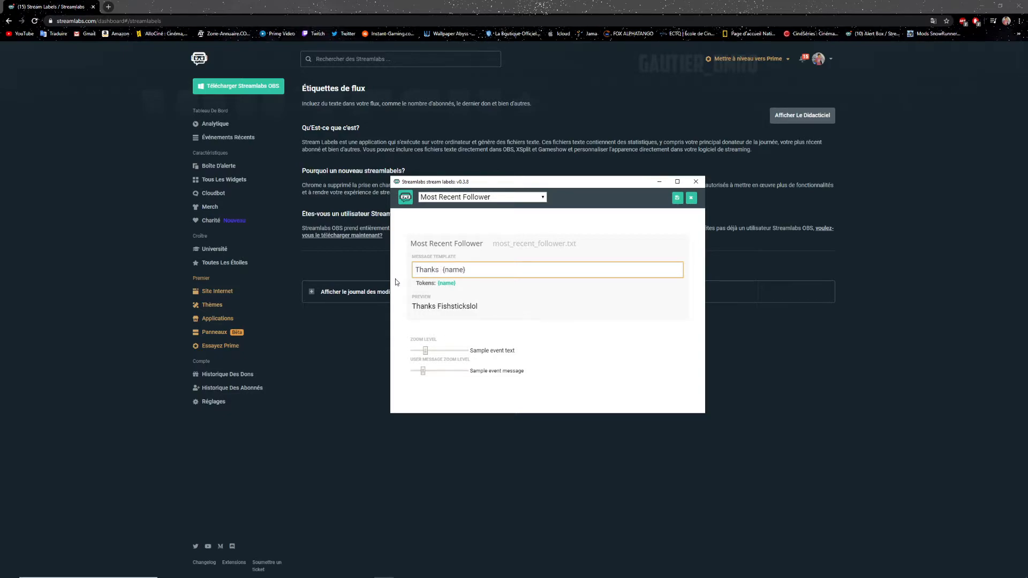
type(" forfollow")
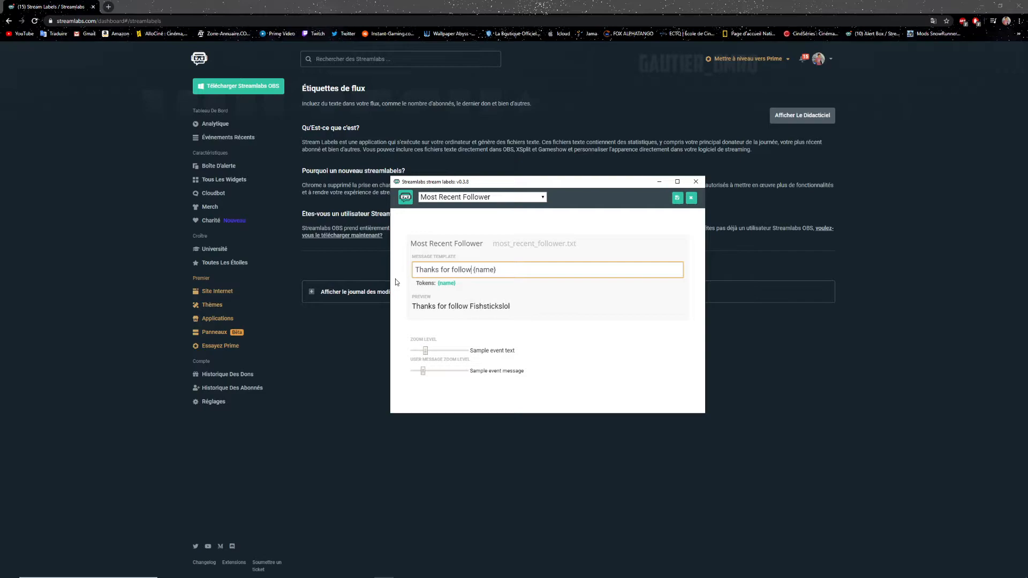
left_click(629, 239)
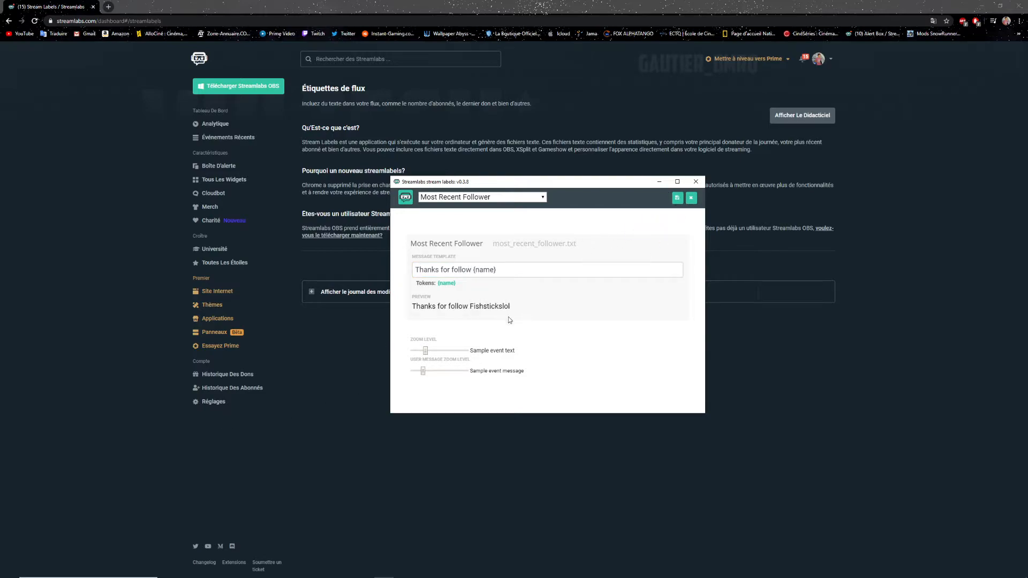
Step: Increase the sample event text zoom level slightly and point out the file name most_recent_follower.txt
left_click_drag(425, 354, 430, 353)
left_click_drag(491, 247, 579, 242)
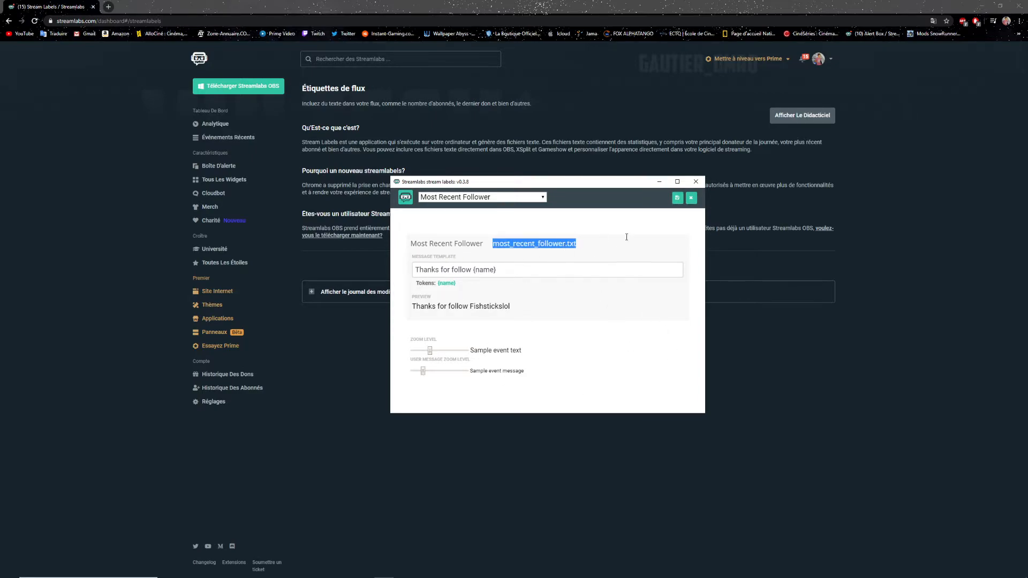
left_click(492, 317)
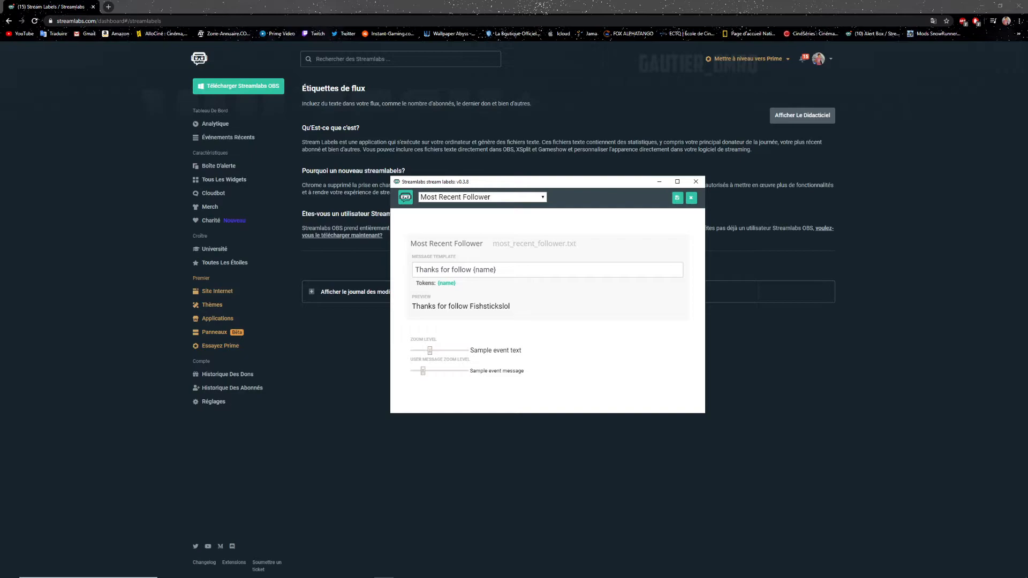
Step: Save the Most Recent Follower settings, return to the main view and minimize the stream labels window
left_click(677, 198)
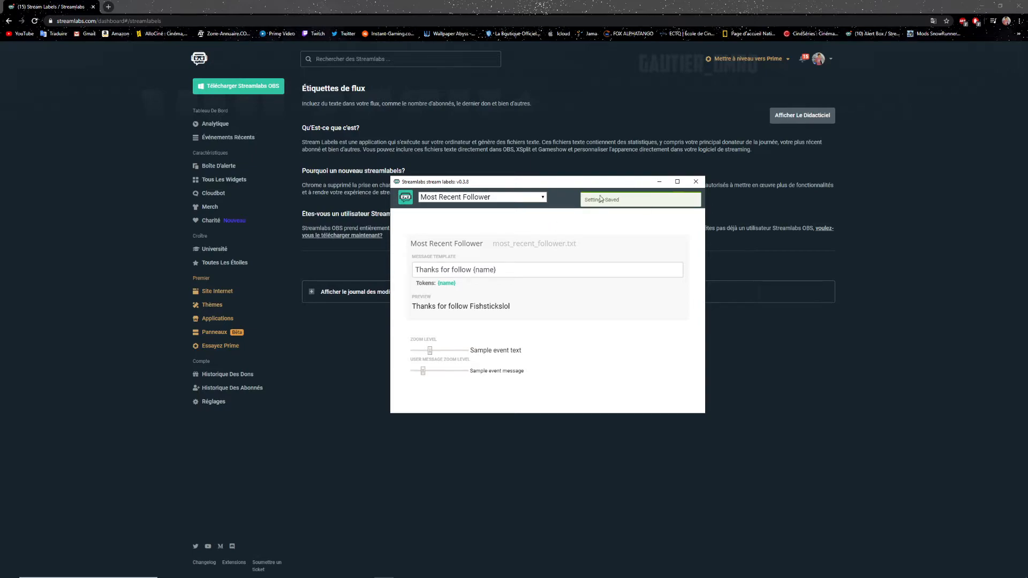
left_click(691, 198)
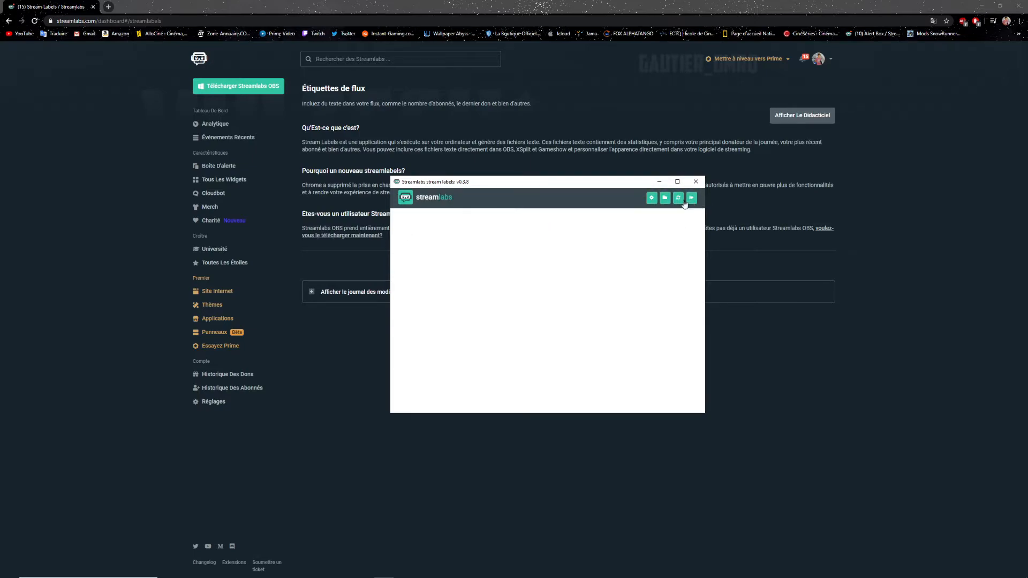
left_click(679, 200)
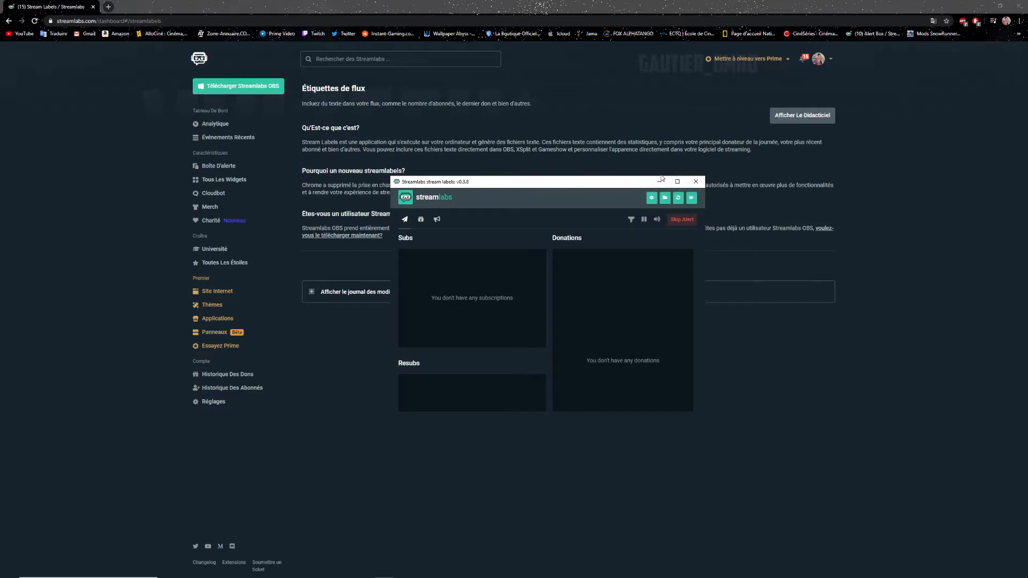
left_click(660, 180)
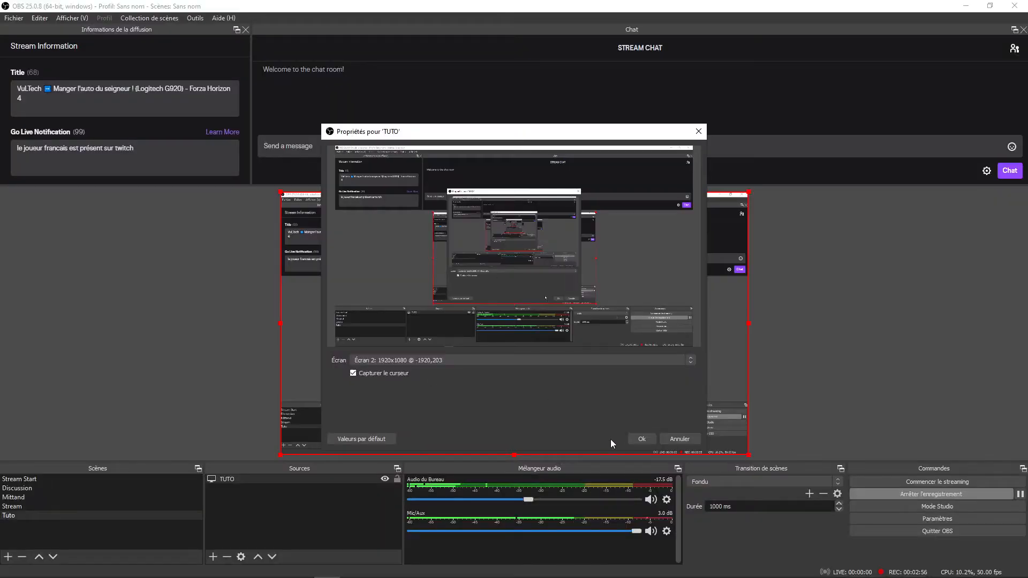
Step: In OBS, accept the TUTO source's properties and deselect the source
left_click(641, 438)
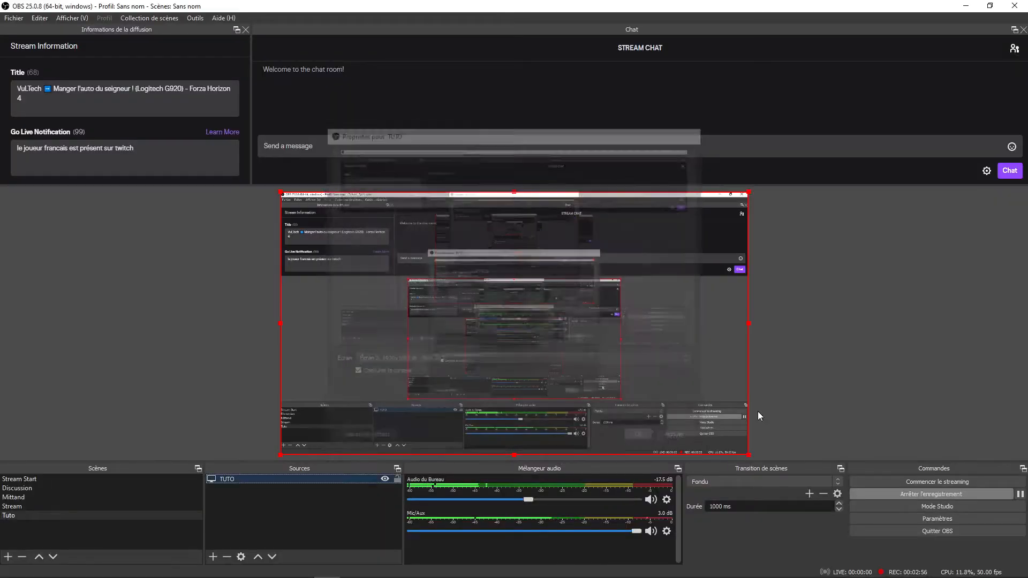
left_click(807, 370)
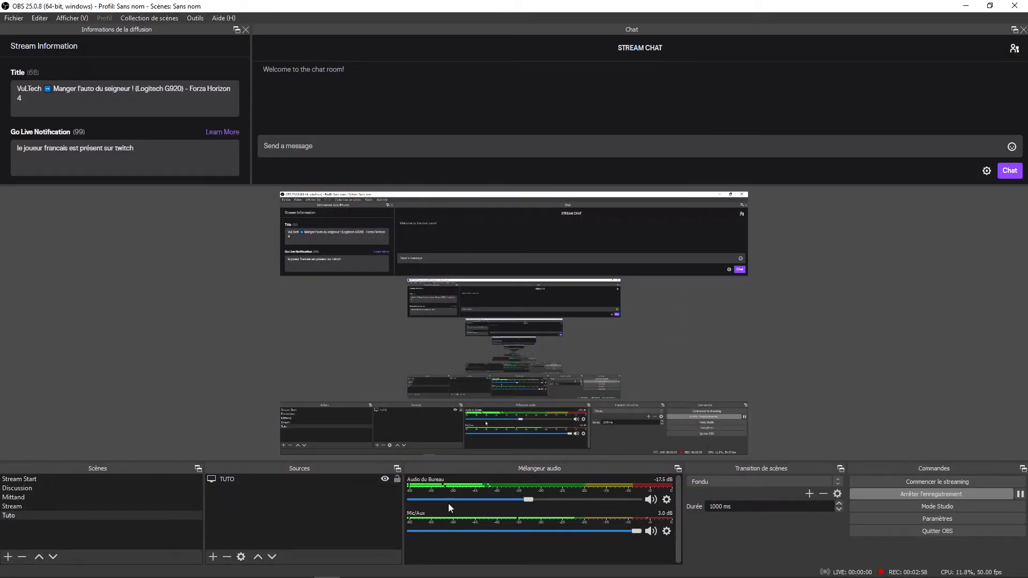
right_click(272, 509)
mouse_move(311, 435)
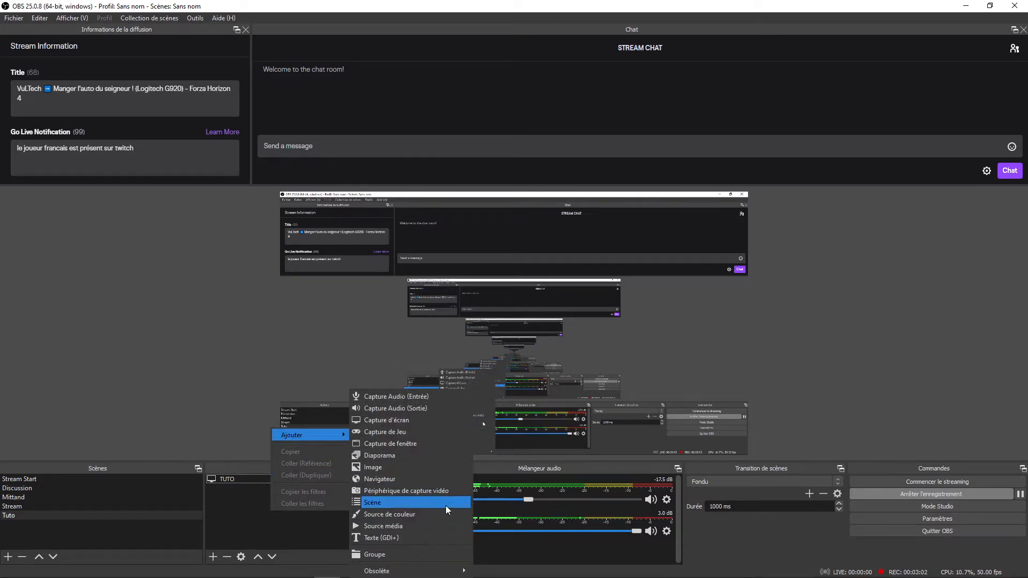
left_click(299, 526)
right_click(299, 478)
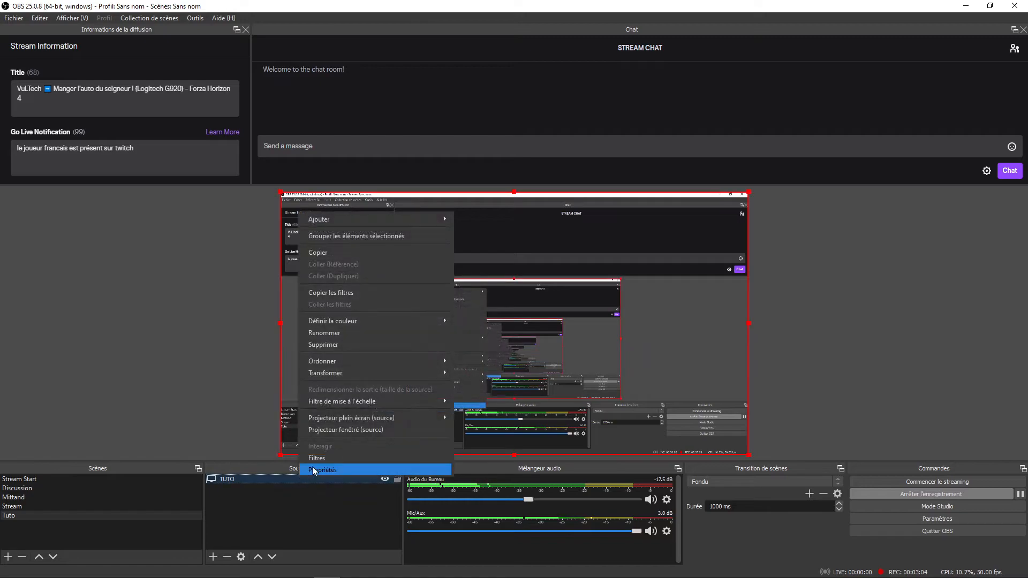
left_click(262, 524)
Step: Add a new Texte (GDI+) source named "Last Follow" to the Tuto scene
left_click(215, 557)
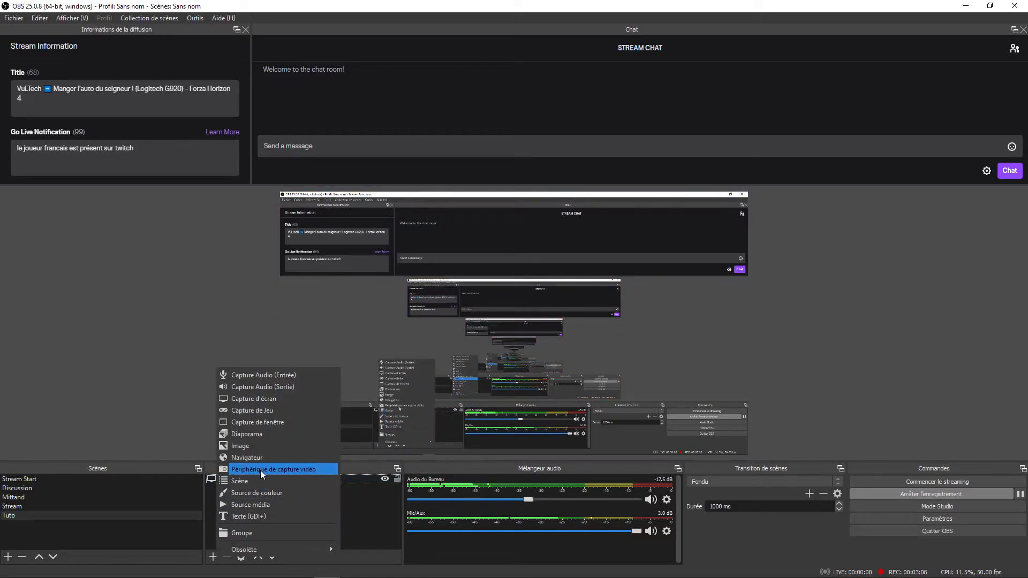
left_click(262, 515)
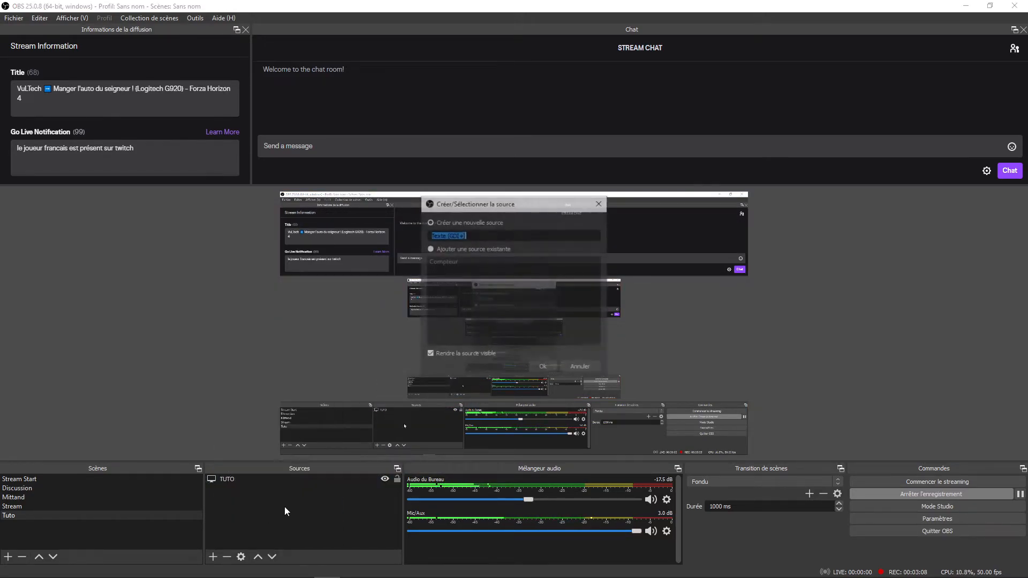
key("BackSpace")
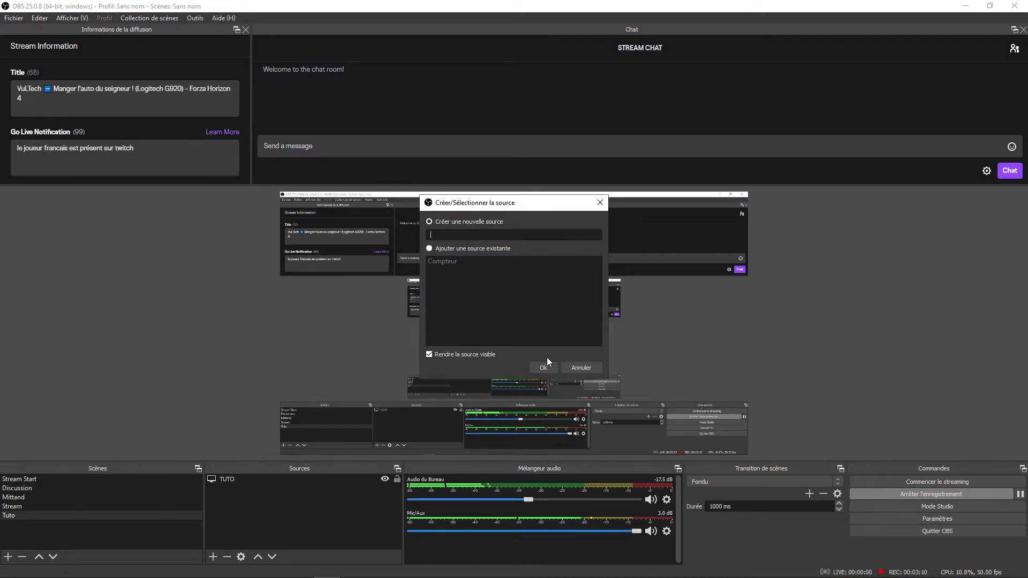
type("Last Follow")
left_click(543, 367)
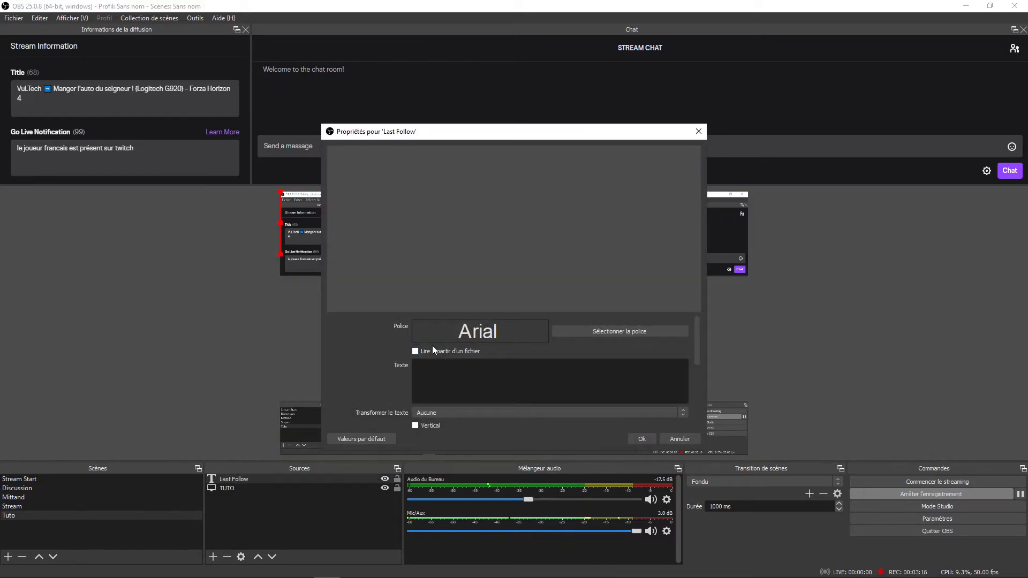
Step: Make the Last Follow source read its text from a file and browse to the Stream Labels folder in Documents
left_click(444, 351)
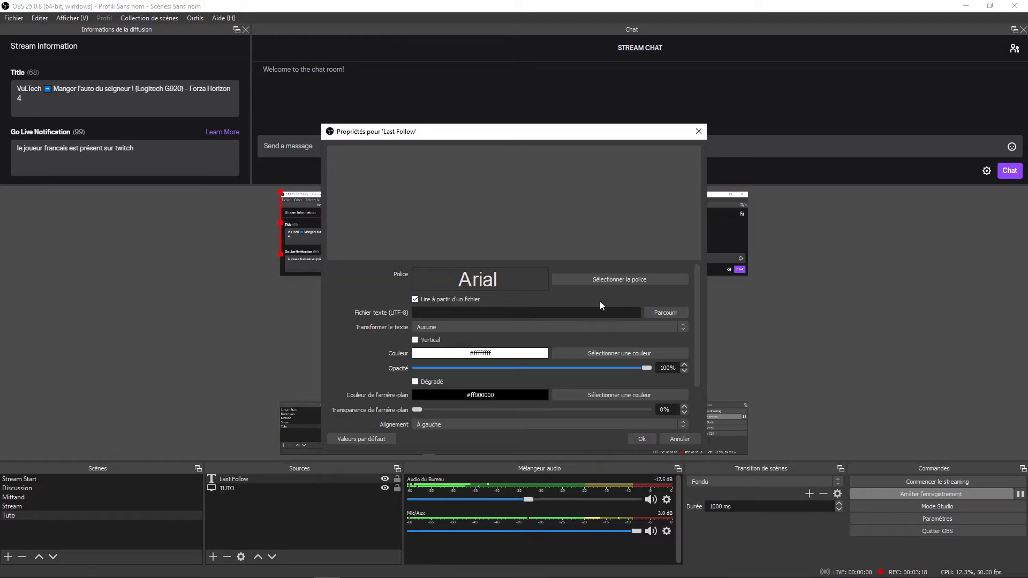
left_click(676, 314)
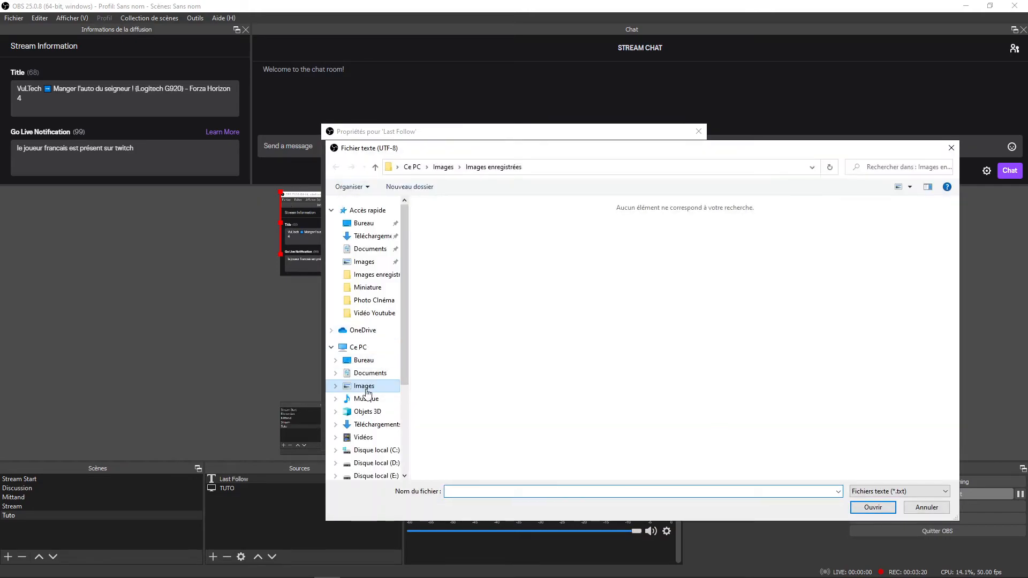
left_click(381, 374)
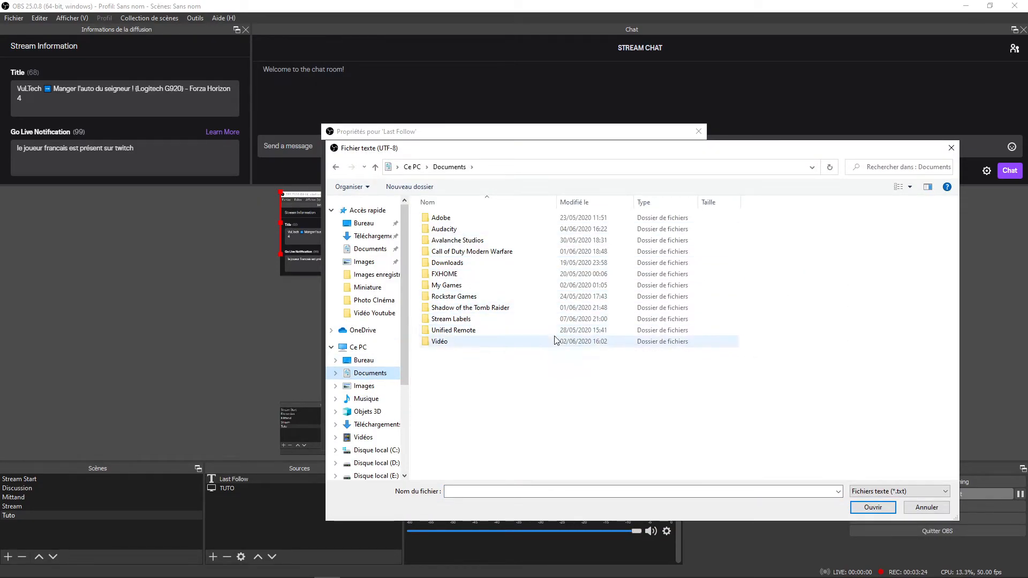
double_click(471, 320)
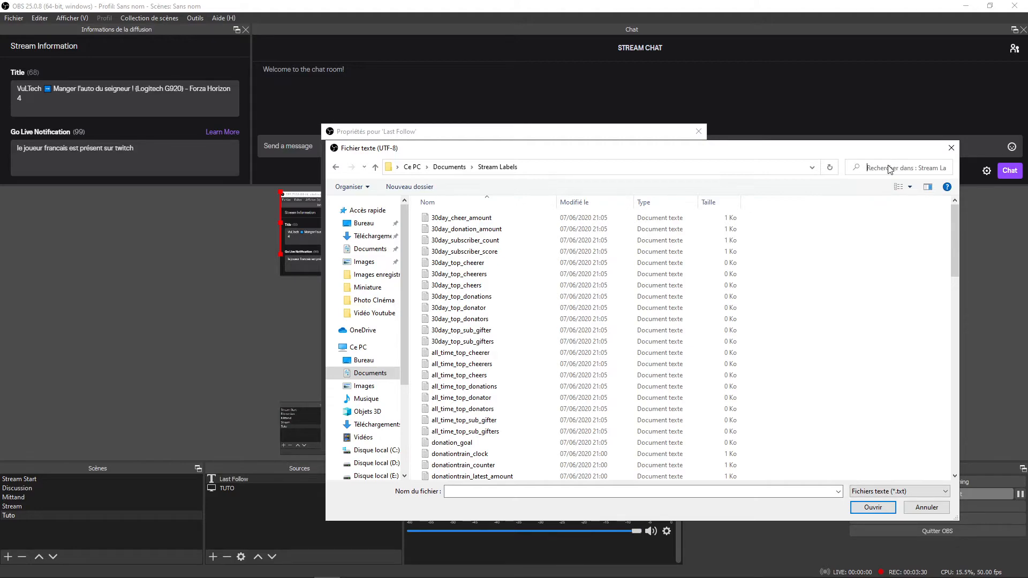
Step: Search the Stream Labels folder for "most re" and load most_recent_follower as the source's text file
type("most re")
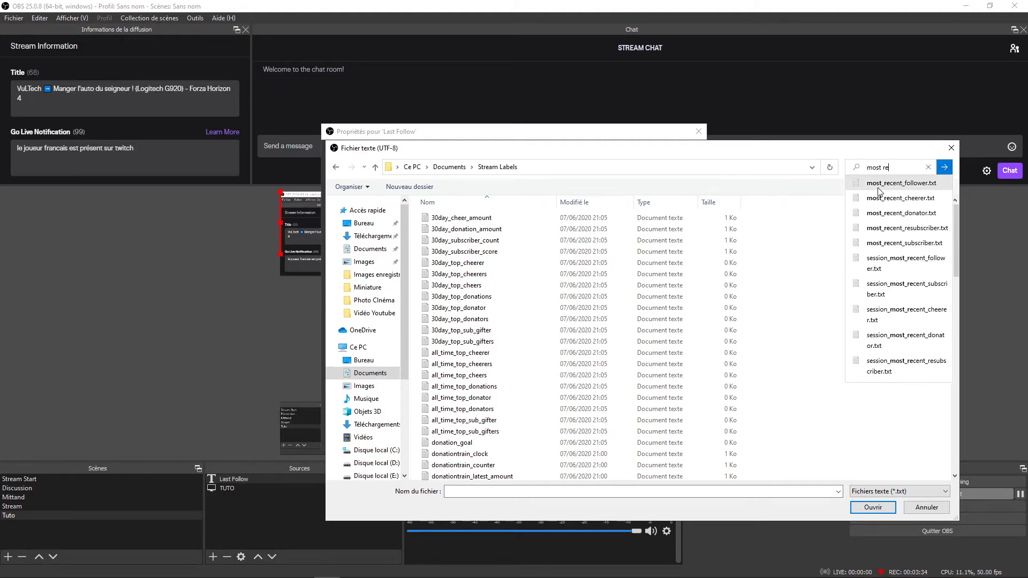
left_click(878, 184)
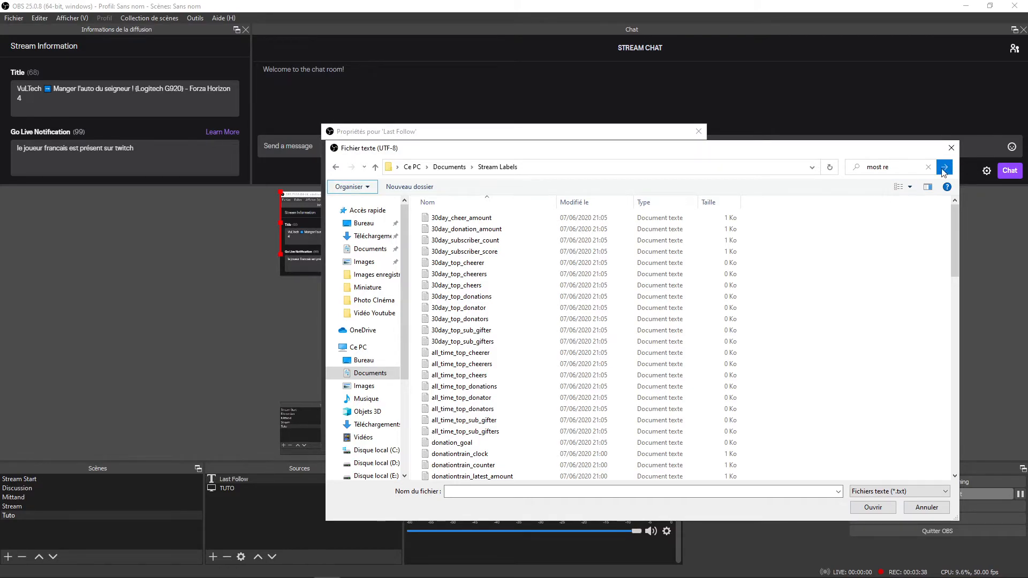
left_click(898, 166)
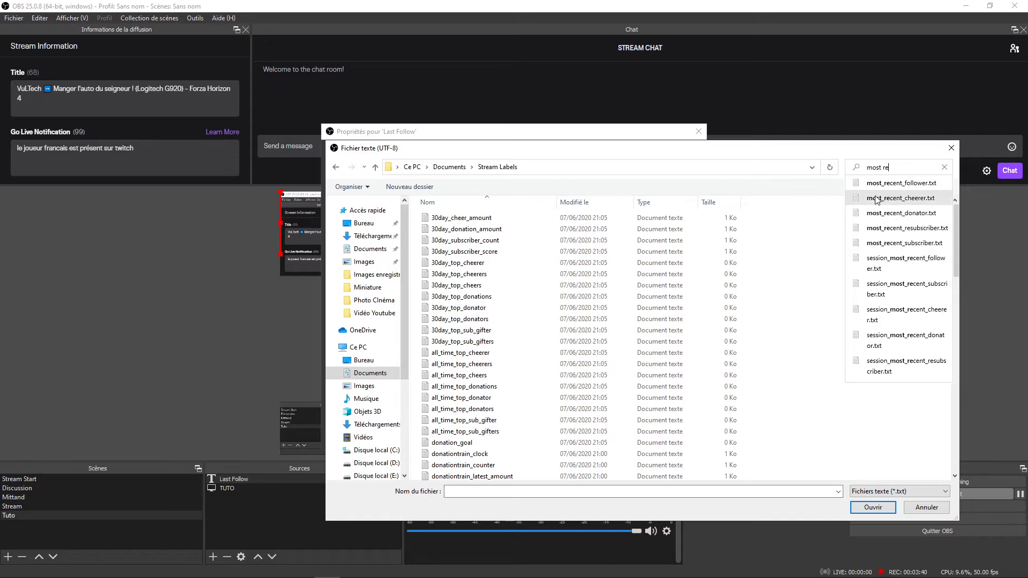
left_click(799, 239)
left_click(943, 169)
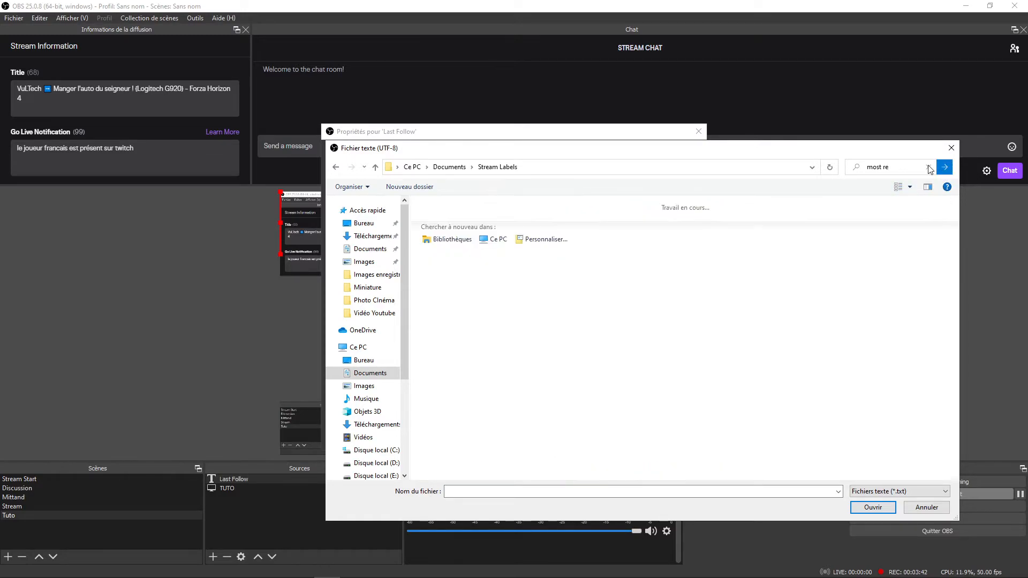
left_click(611, 215)
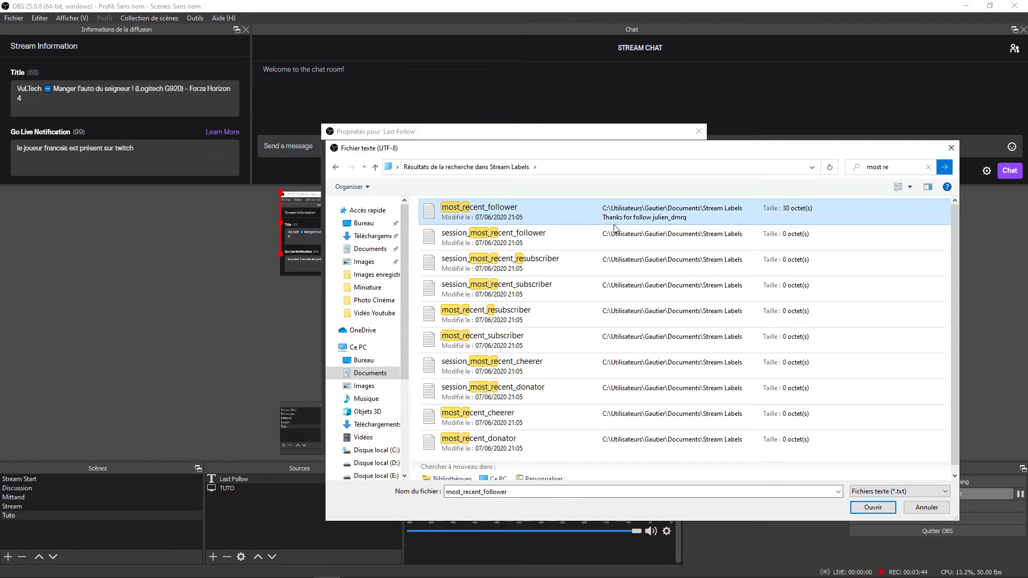
left_click(874, 506)
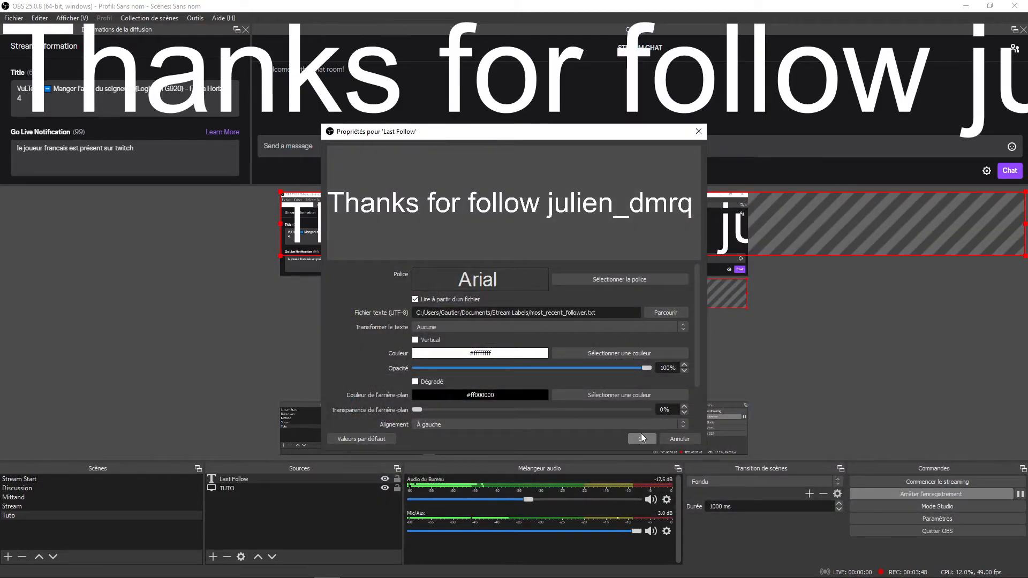
Step: Set the Last Follow font to Back to the future 2002 and accept the source's properties
left_click(631, 280)
left_click(449, 255)
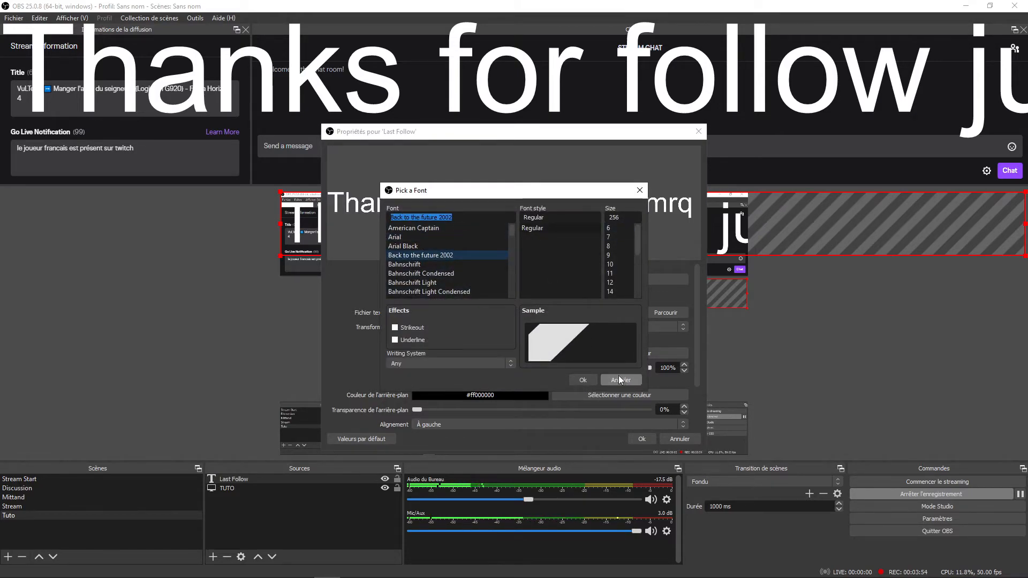
left_click(575, 381)
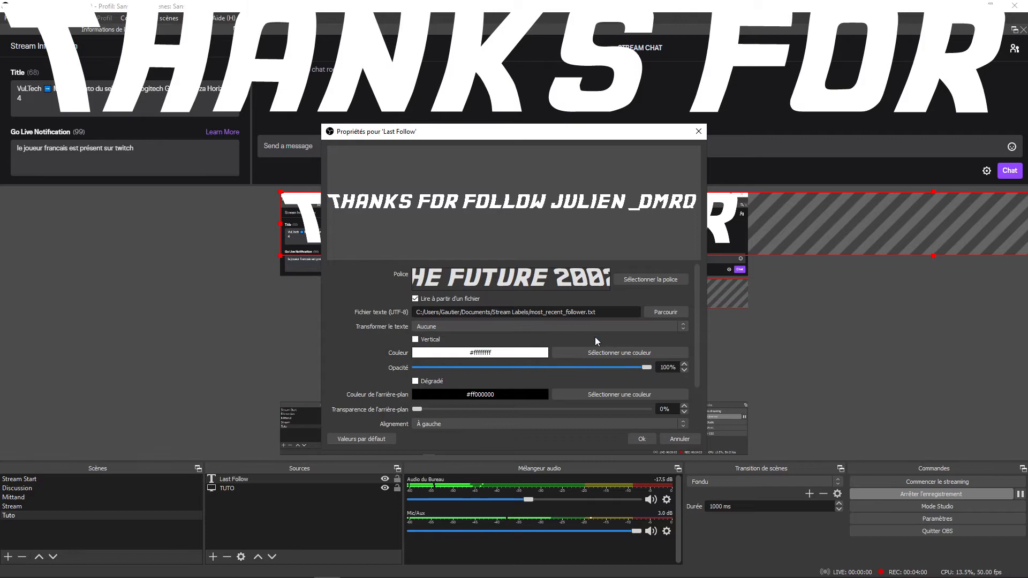
left_click(641, 438)
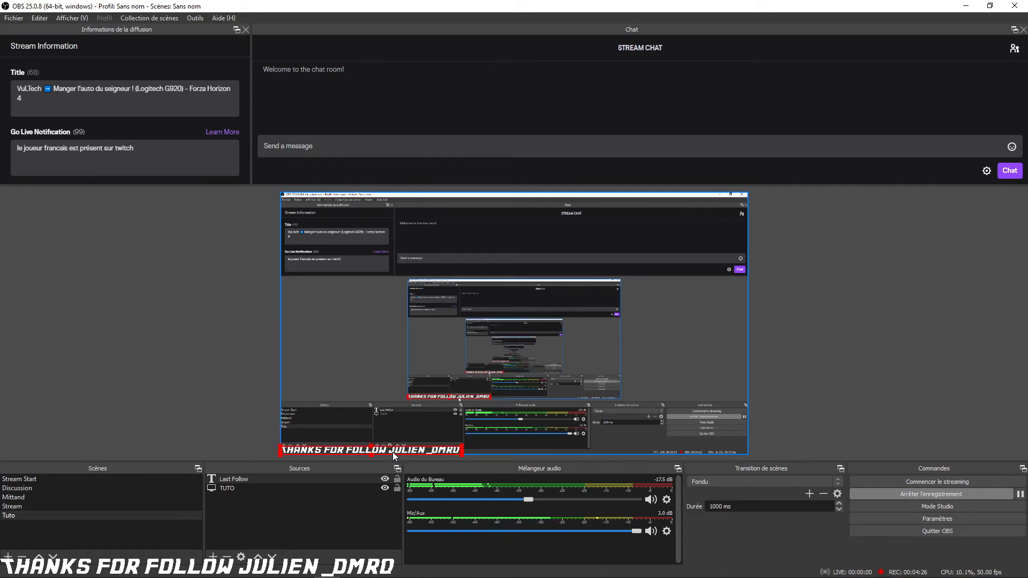
Step: Move the Last Follow text into the lower-right corner of the preview canvas and leave all sources deselected
left_click_drag(648, 449, 687, 450)
left_click(863, 419)
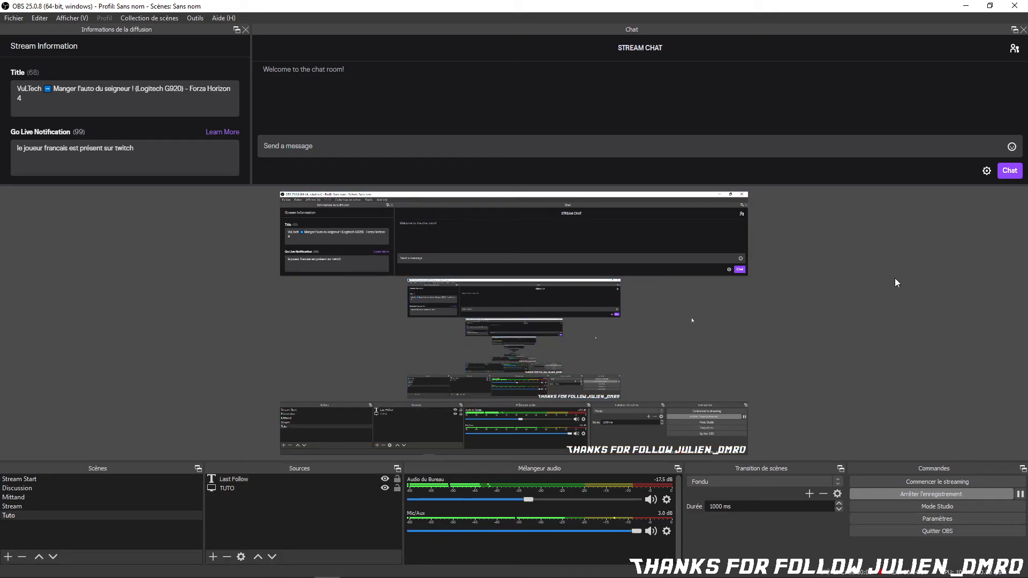
left_click(724, 444)
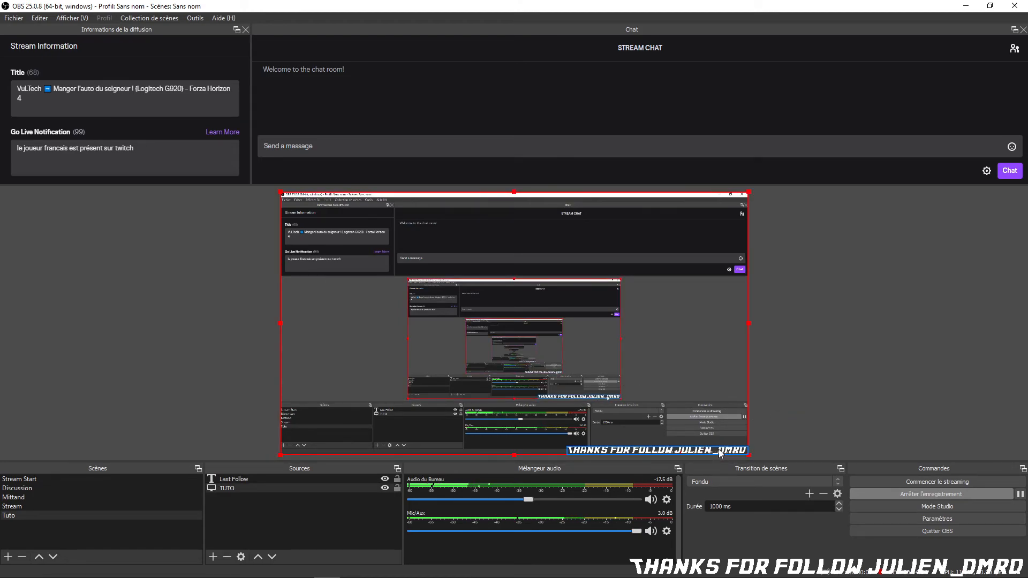
left_click(882, 373)
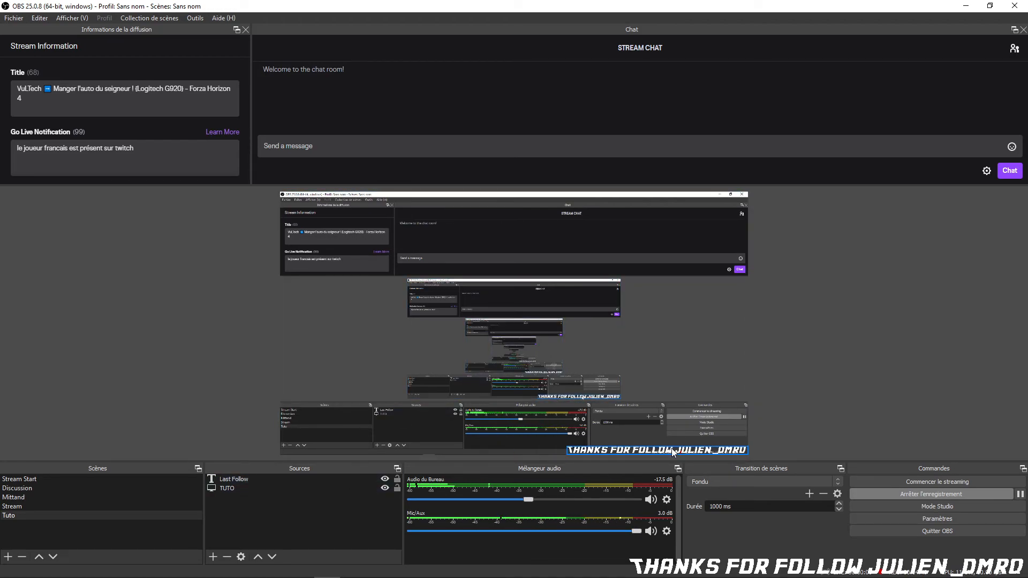
left_click(277, 478)
right_click(277, 478)
left_click(326, 466)
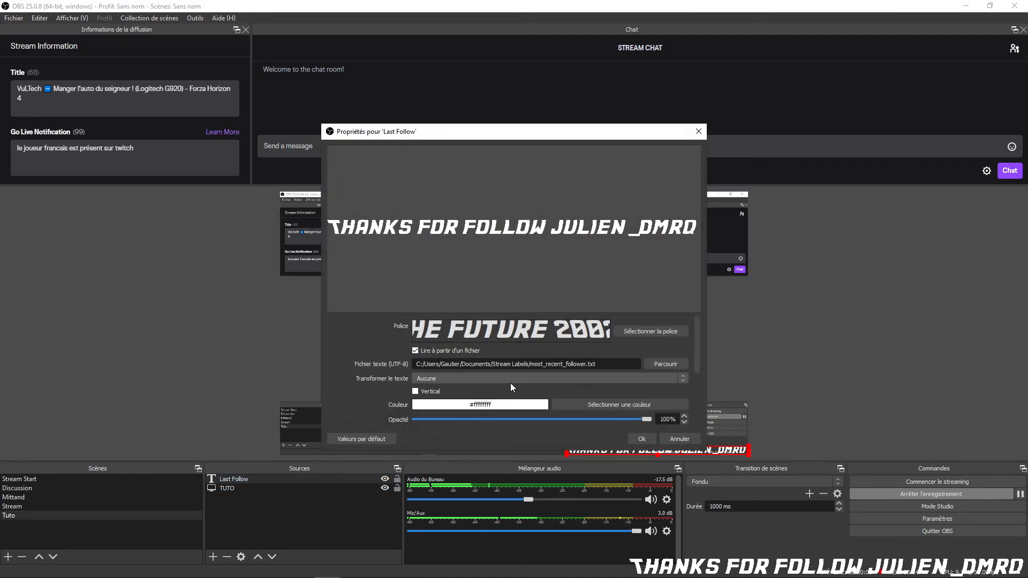
left_click(677, 439)
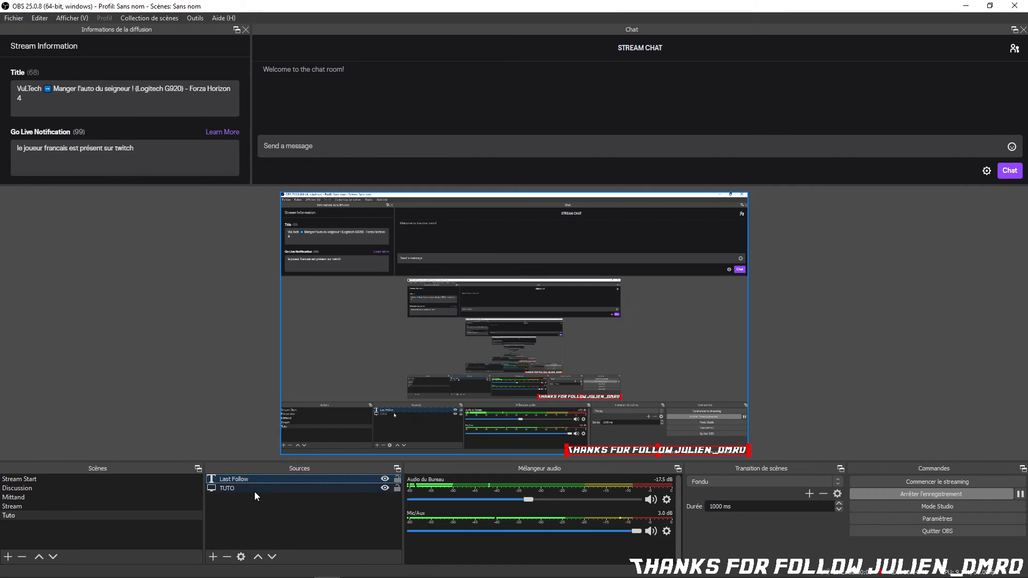
Step: Add a Défilement effect filter to the Last Follow source with a horizontal speed of 148, then deselect the source
right_click(276, 479)
left_click(324, 459)
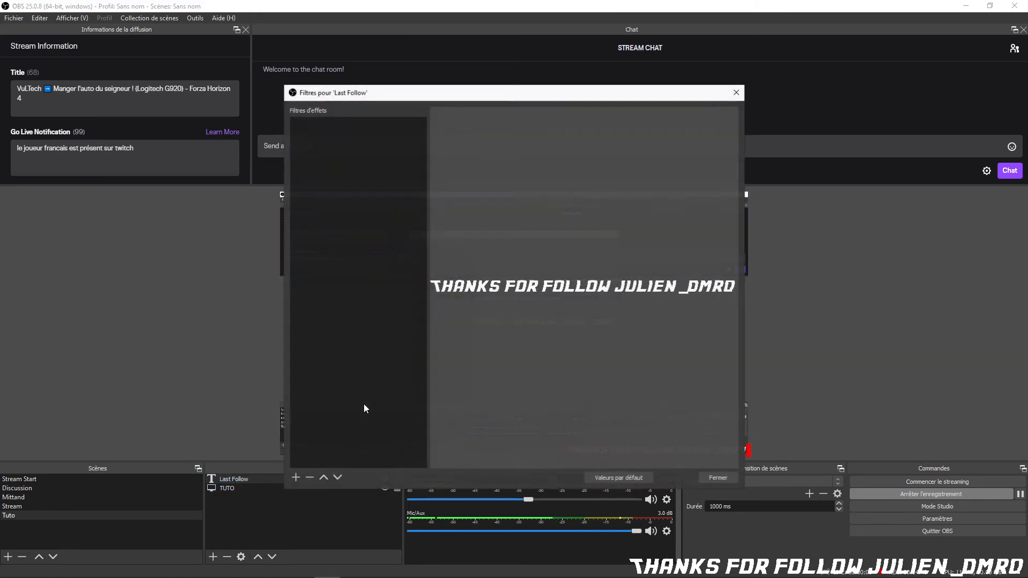
left_click(296, 477)
left_click(336, 385)
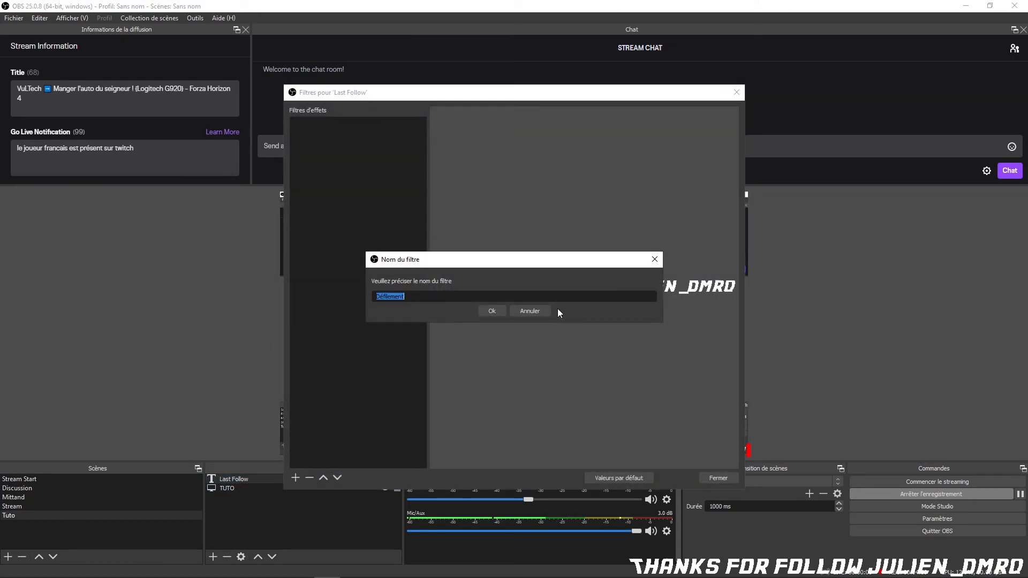
left_click(490, 311)
left_click_drag(588, 346, 618, 342)
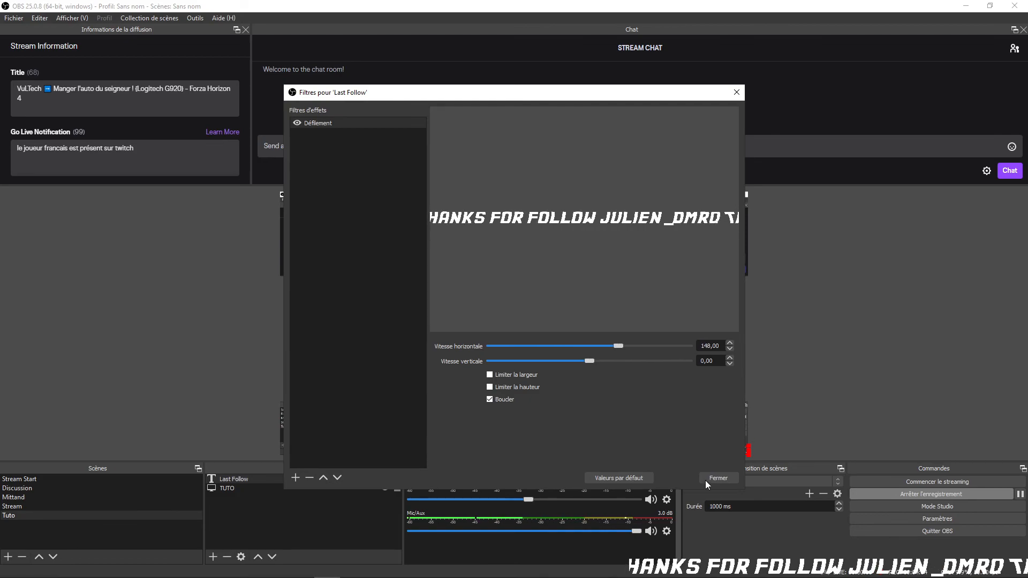
left_click(717, 478)
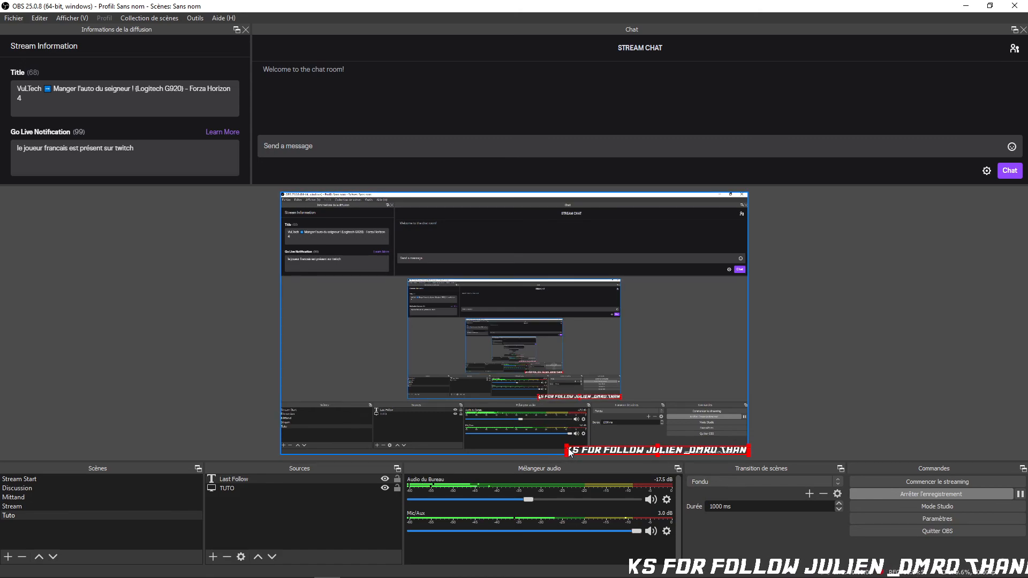
left_click(817, 424)
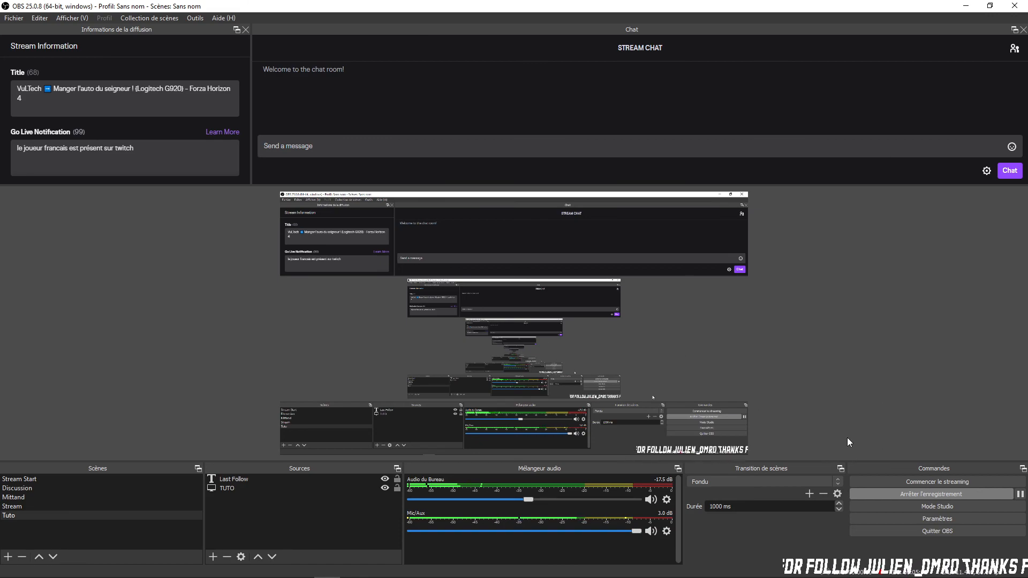